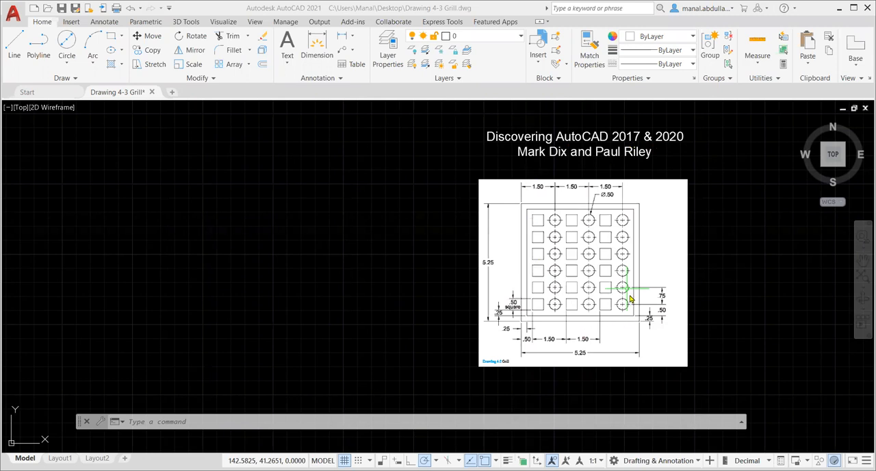
Configure the drawing units to decimal length with a precision of 0.00
scroll(629, 296, up, 2)
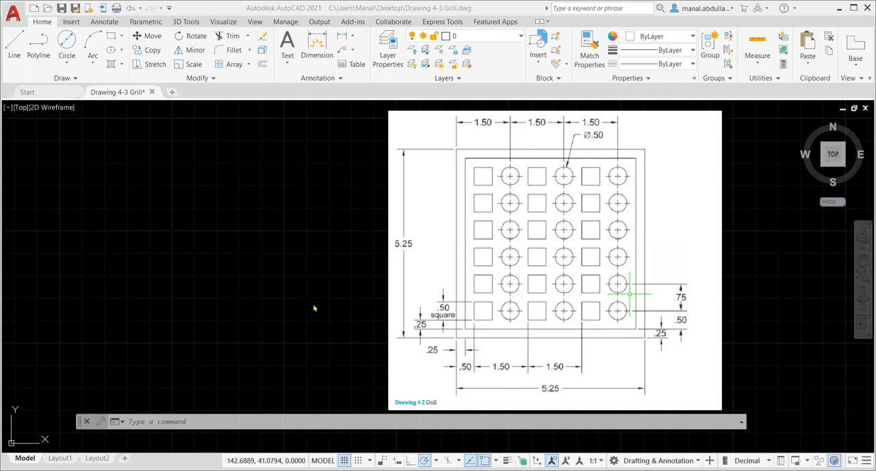
click(14, 15)
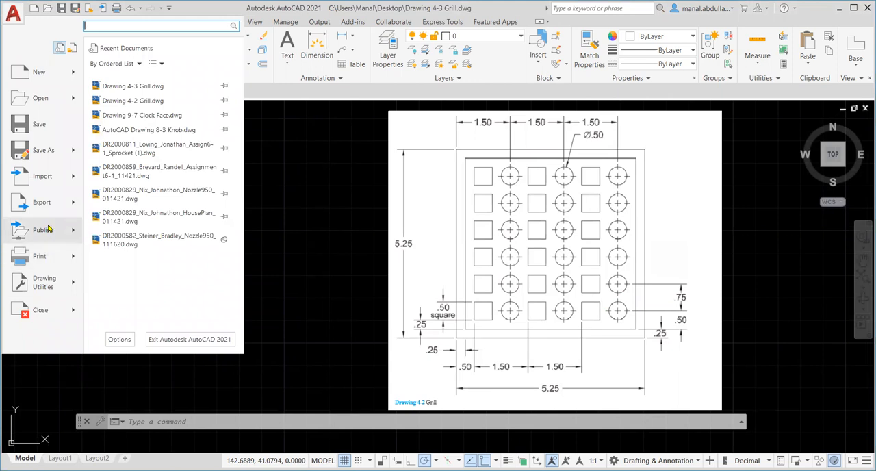
mouse_move(50, 282)
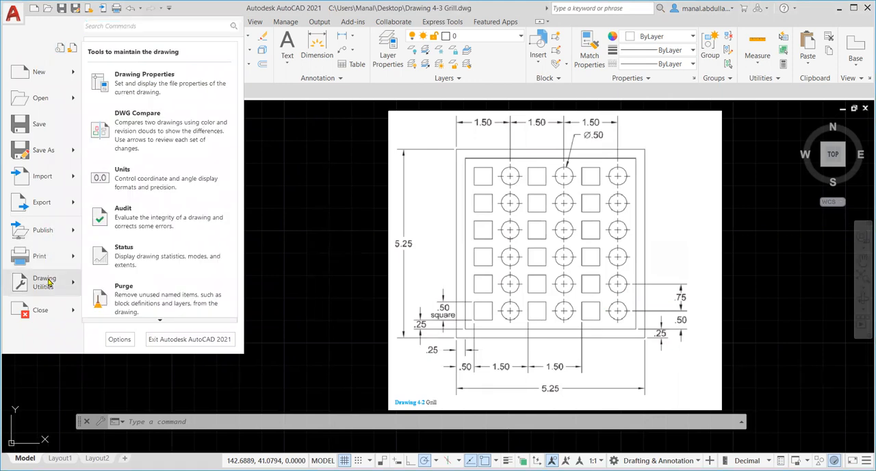
click(154, 184)
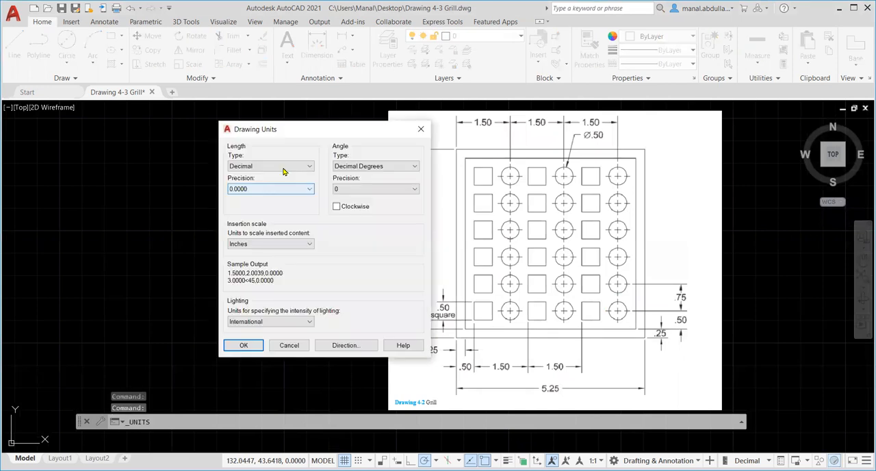
click(311, 188)
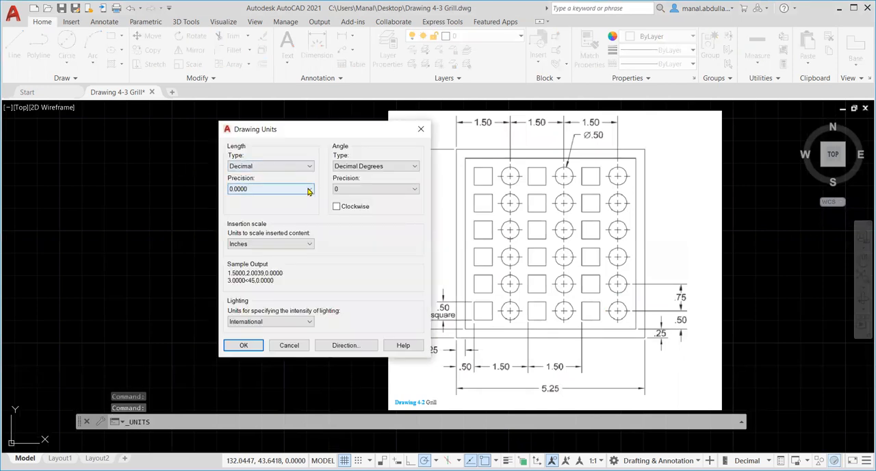
click(236, 212)
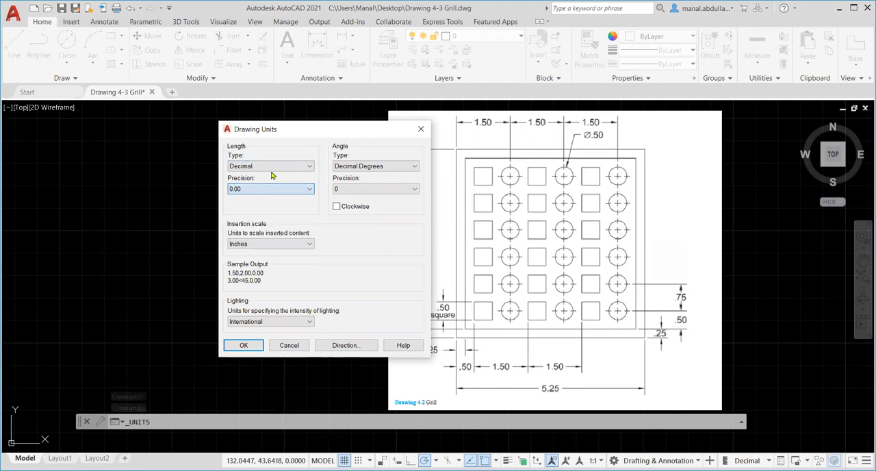
click(284, 166)
click(285, 166)
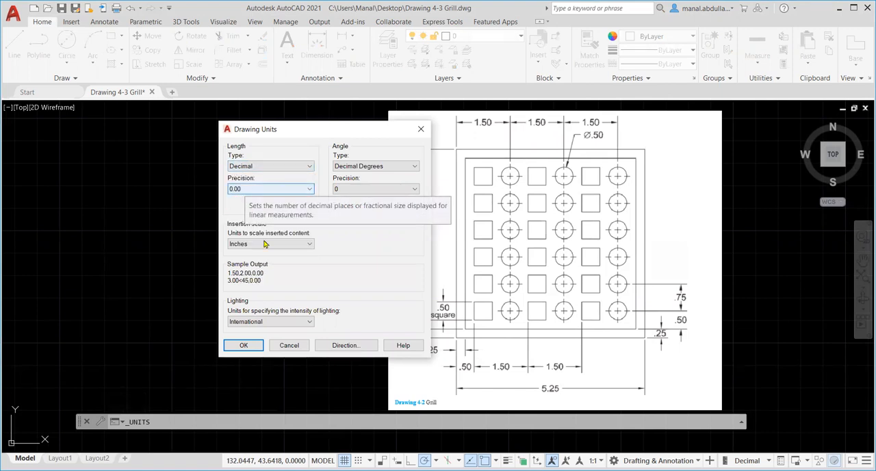
click(244, 346)
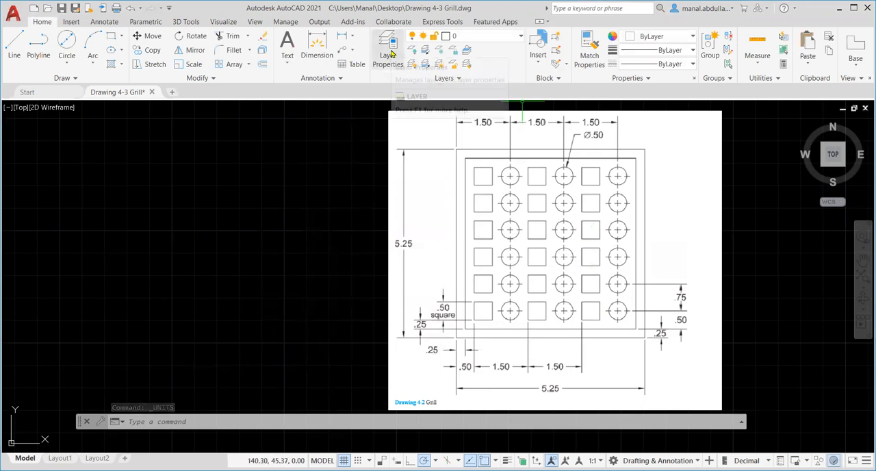
Open the layer manager and add a new layer named Aquares
click(388, 55)
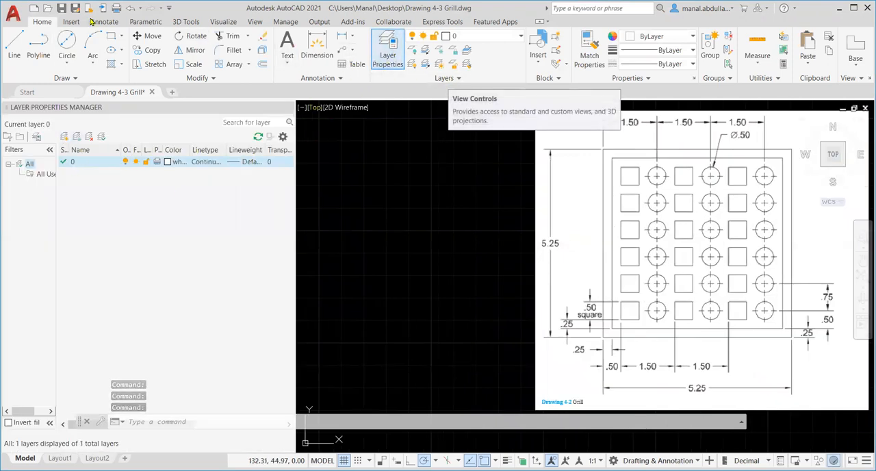
click(65, 139)
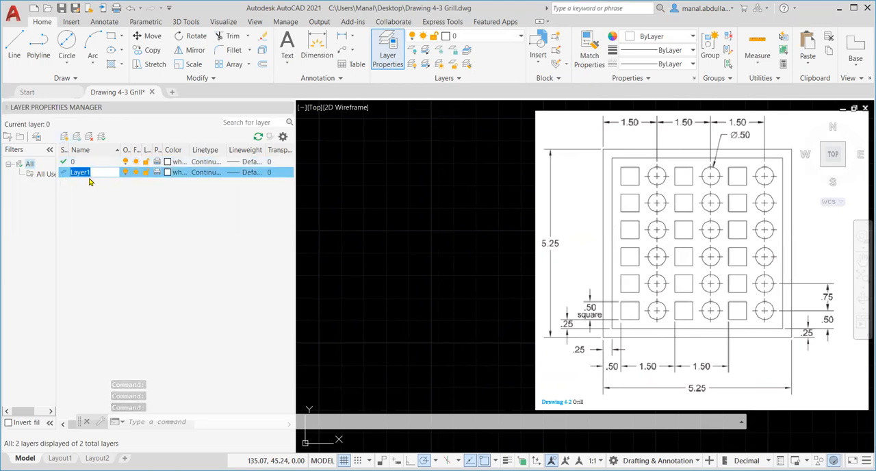
text(A)
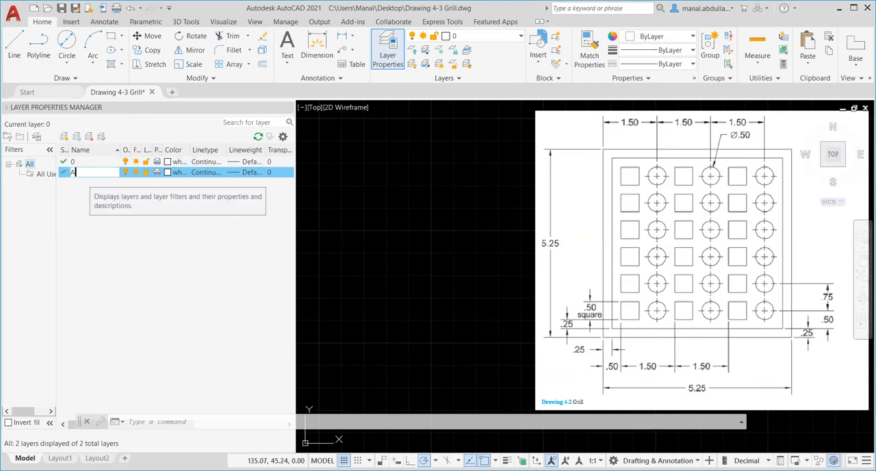
text(quares)
key(Return)
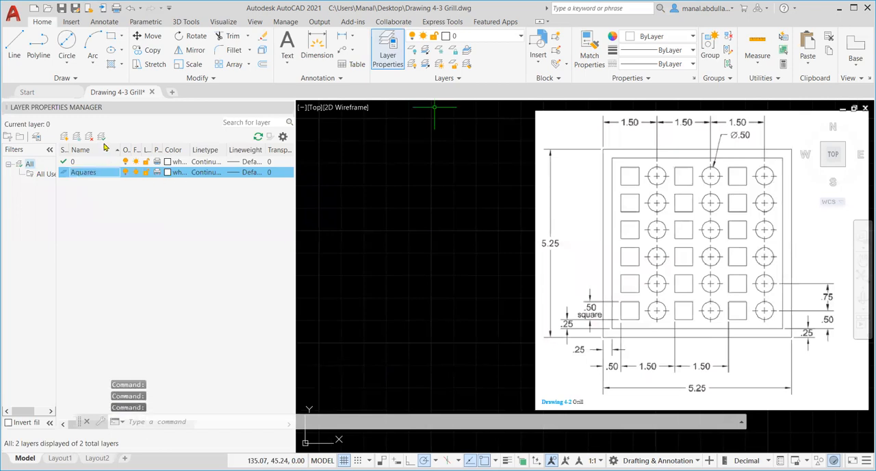
Add another layer named Array and set its color to red
click(64, 136)
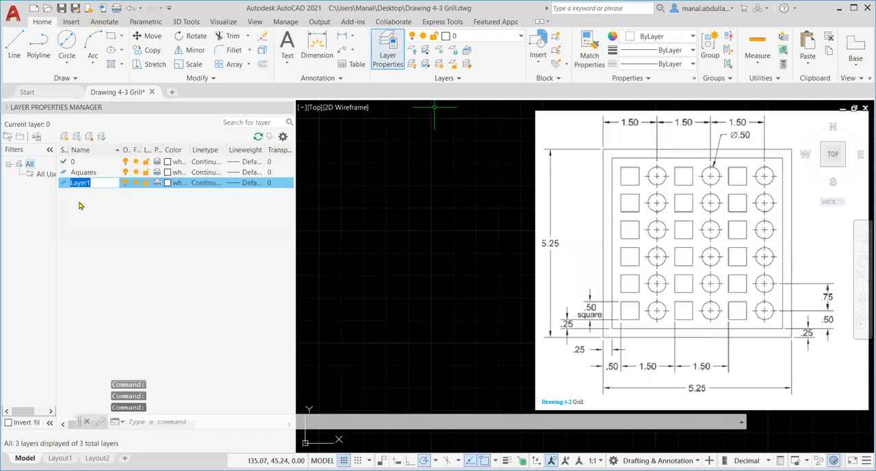
text(Array)
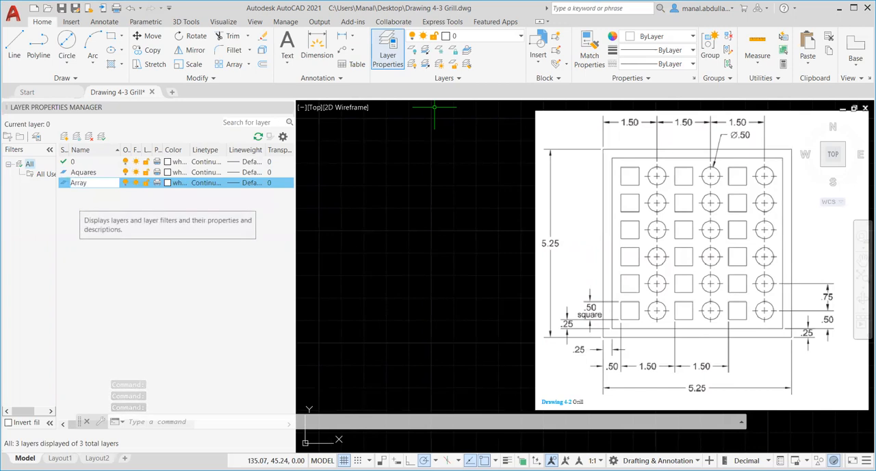
key(Return)
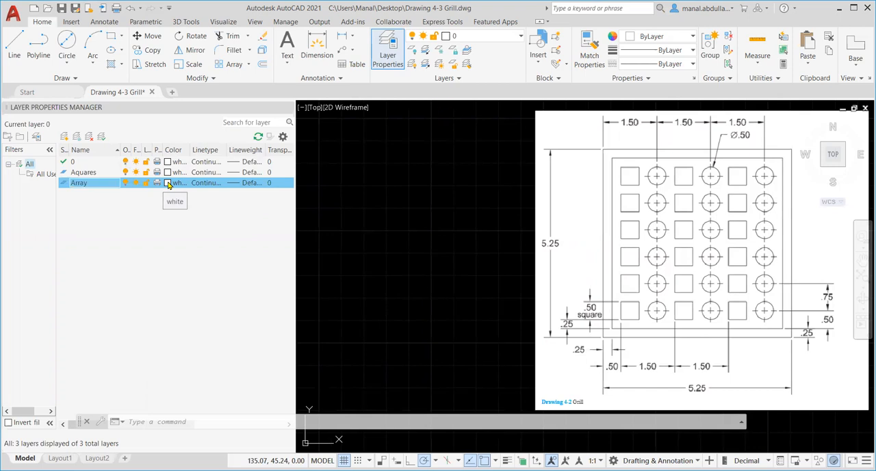
click(169, 185)
click(169, 185)
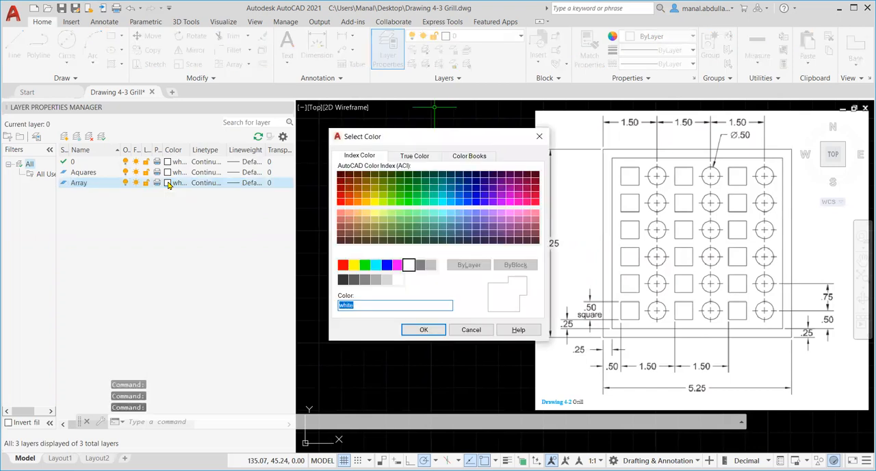
click(343, 264)
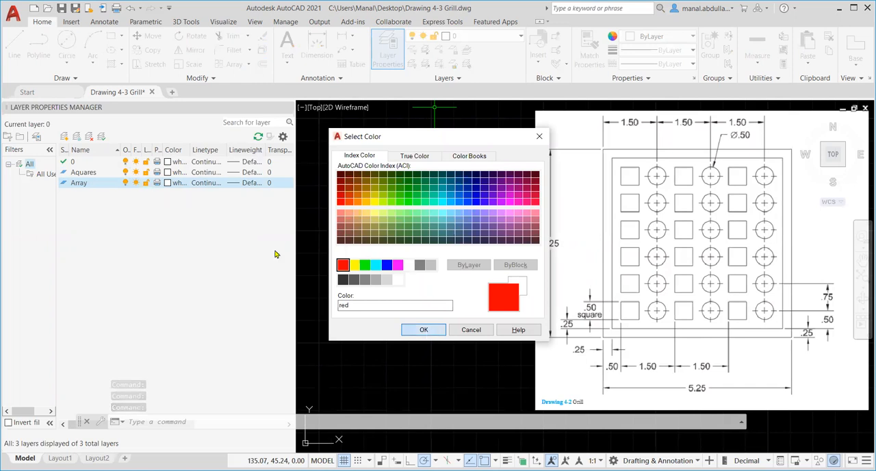
key(Return)
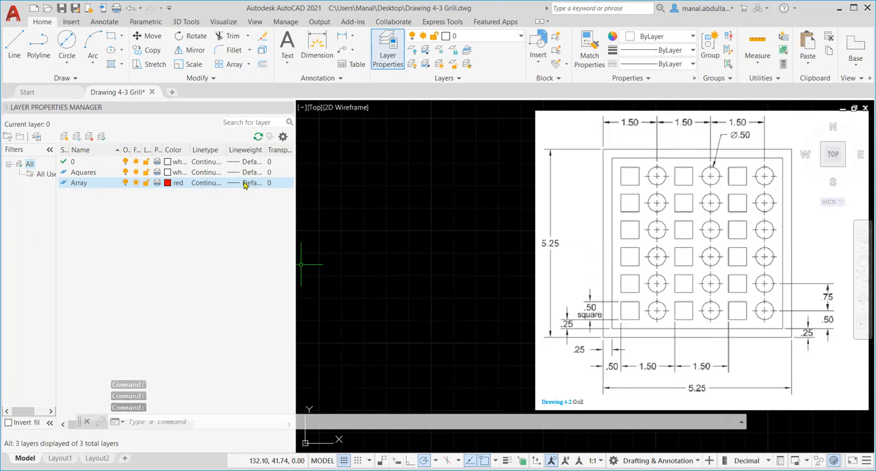
Rename the misspelled Aquares layer as Squares
click(76, 175)
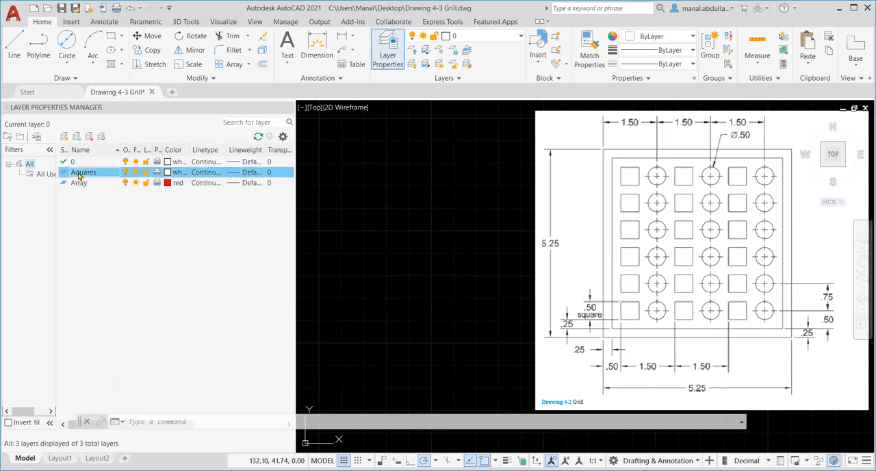
right_click(76, 175)
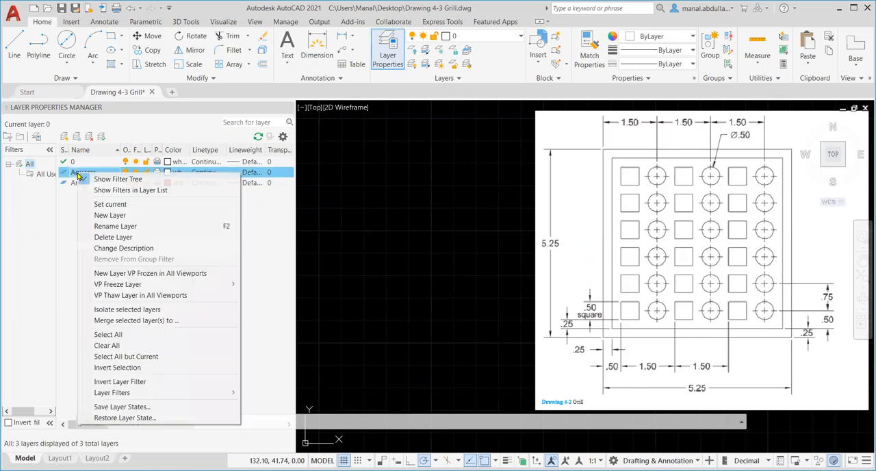
click(114, 228)
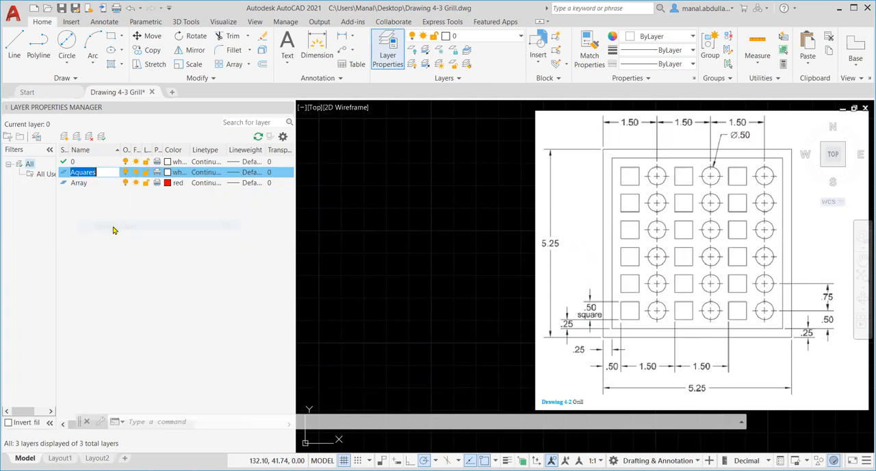
click(75, 172)
key(BackSpace)
text(S)
click(85, 201)
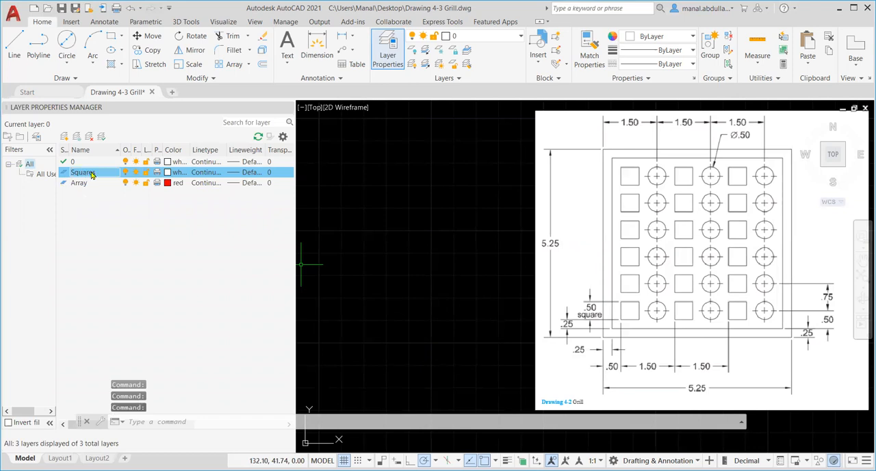
Make the Squares layer current and close the layer manager
right_click(92, 172)
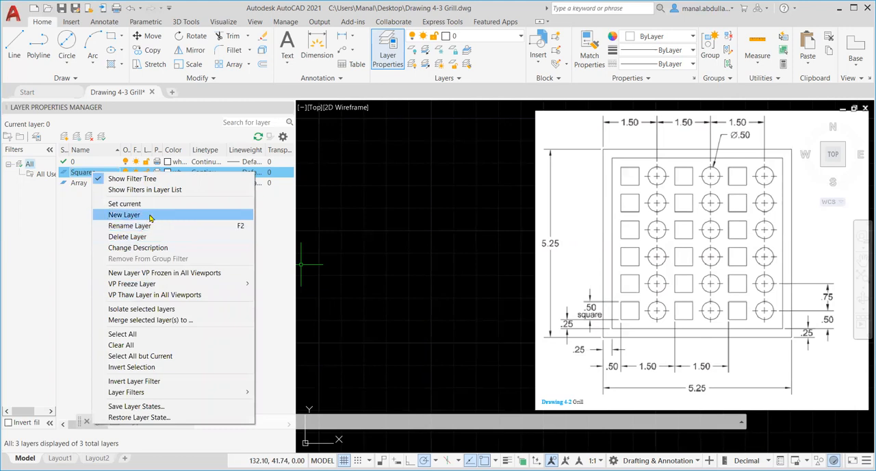
click(84, 200)
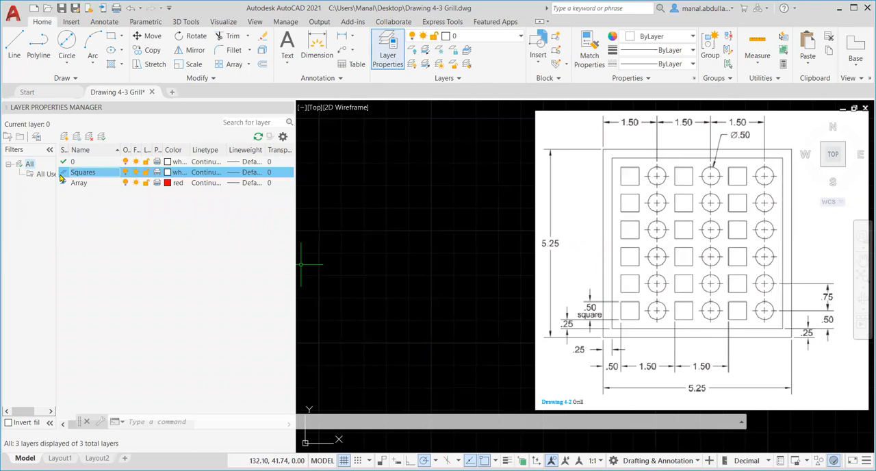
click(102, 137)
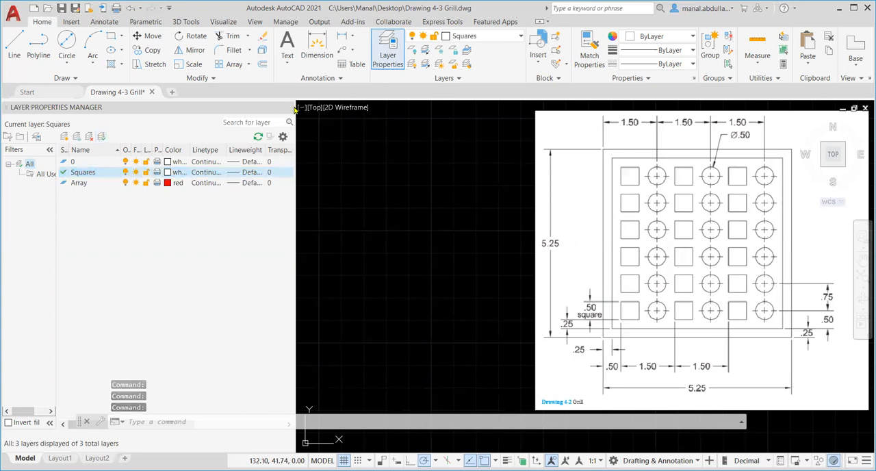
click(289, 107)
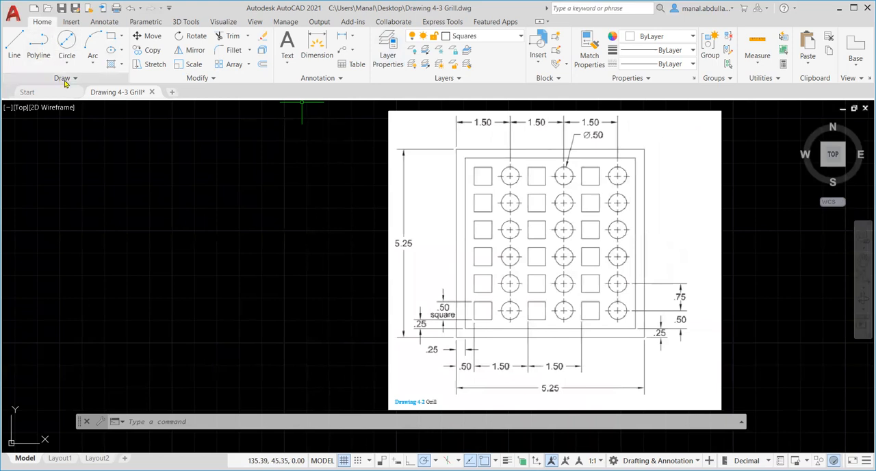
Draw a 5.25 by 5.25 rectangle in the empty area left of the reference image, using the Dimensions option
click(120, 37)
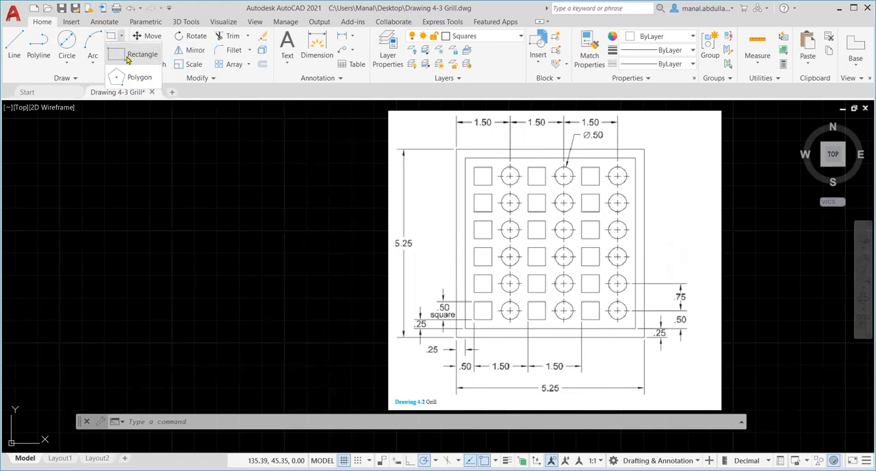
click(127, 57)
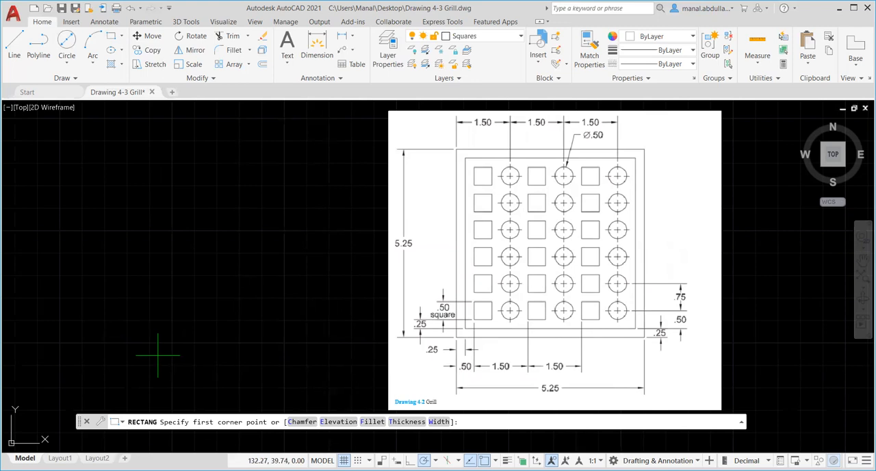
click(95, 386)
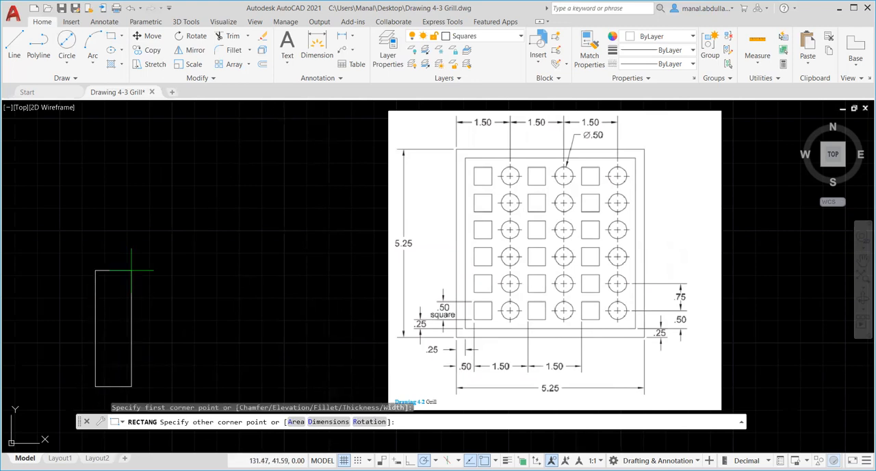
click(326, 422)
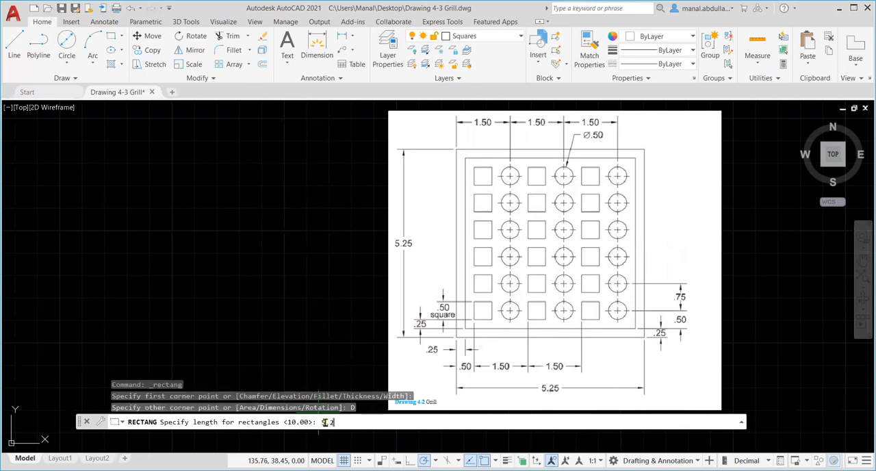
key(Return)
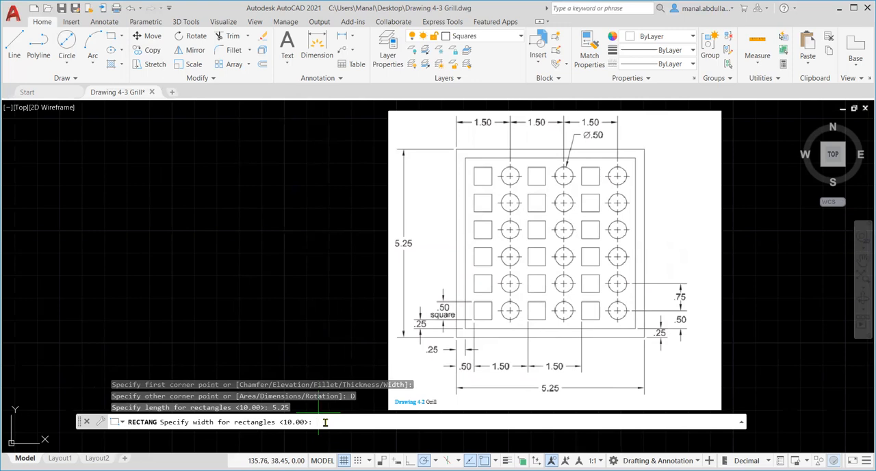
text(5.25)
key(Return)
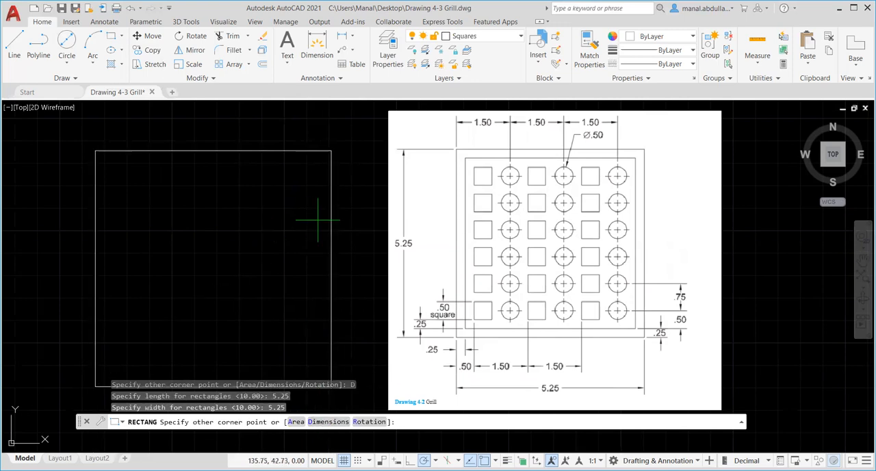
click(323, 175)
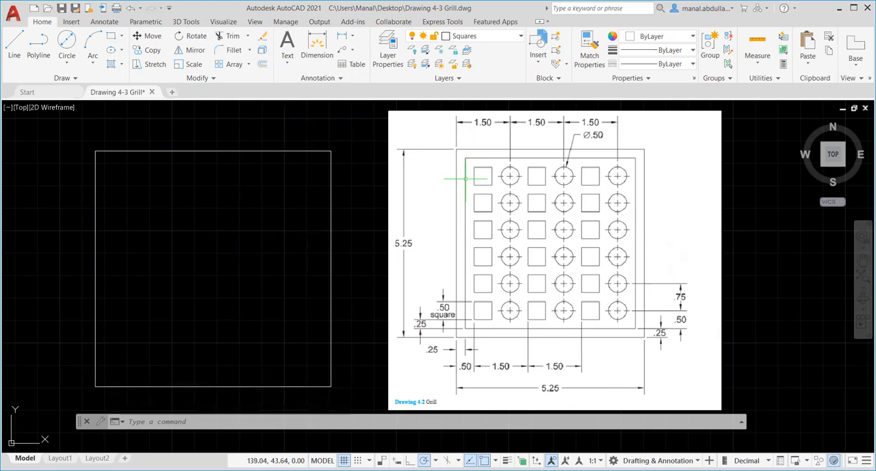
Offset the 5.25 square inward by .25, and offset the resulting square inward by another .25
click(262, 65)
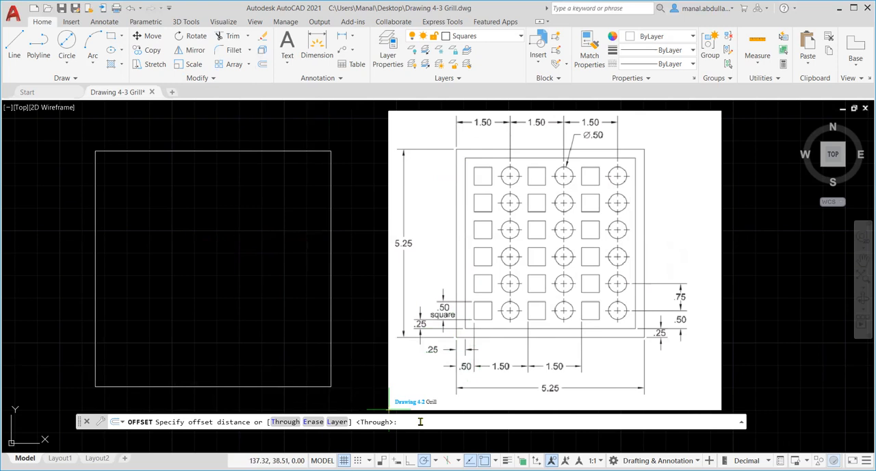
text(.25)
key(Return)
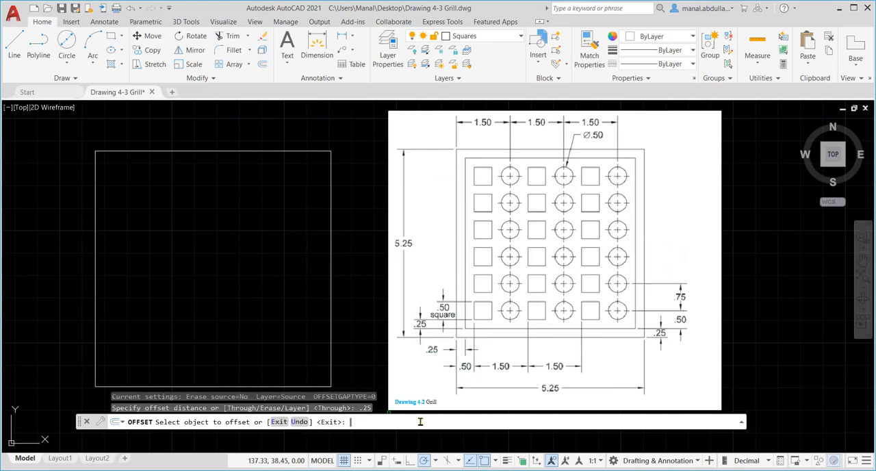
click(269, 150)
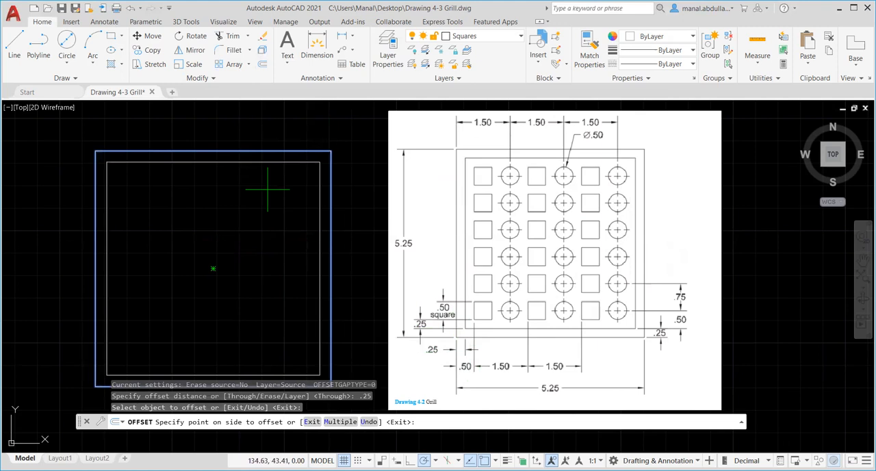
click(267, 190)
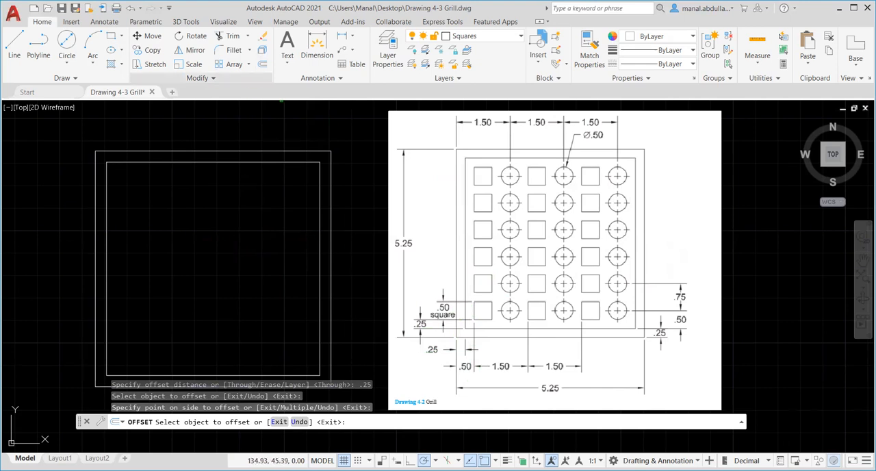
click(270, 162)
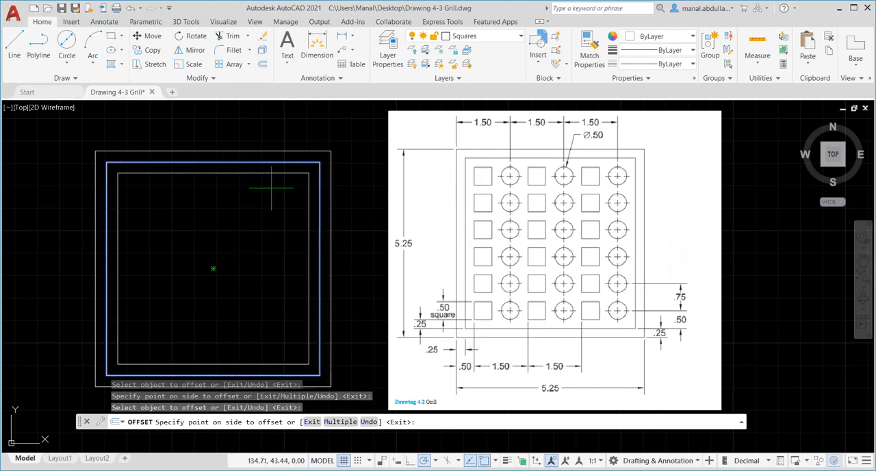
click(272, 190)
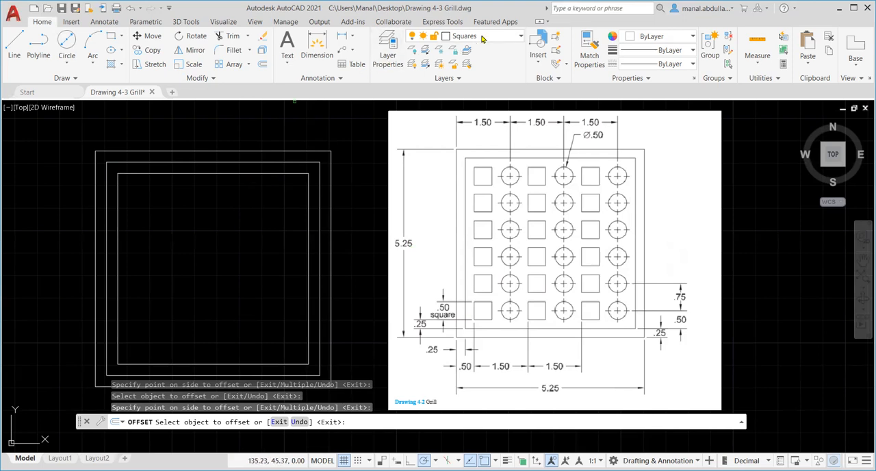
Make the Array layer current and start the Rectangle command
click(504, 36)
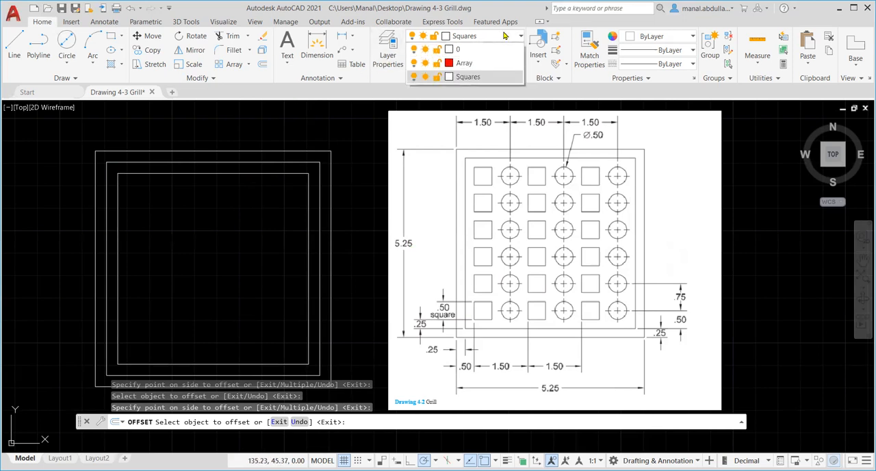
click(464, 63)
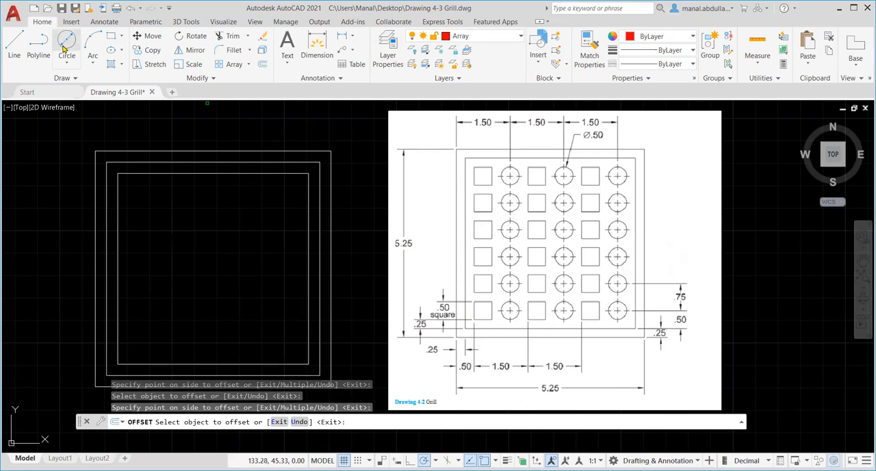
click(111, 36)
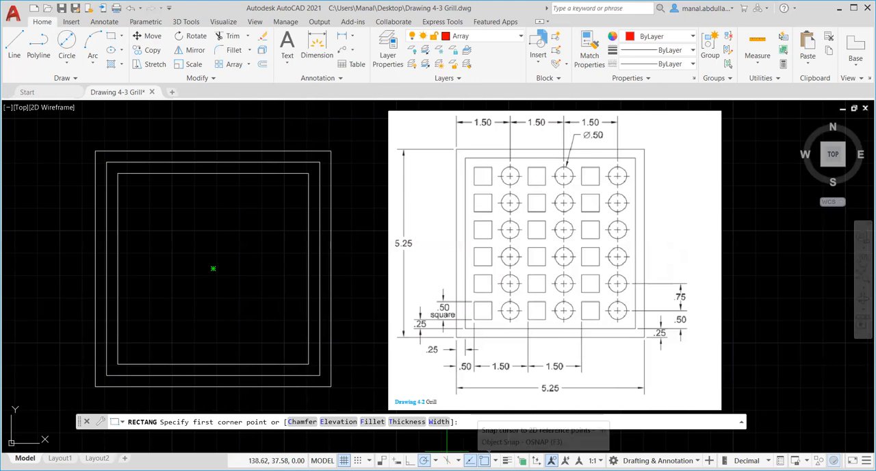
Turn off the Extension, Intersection, Quadrant, Node, Geometric Center, Center and Nearest object snaps, keeping only Endpoint and Midpoint
right_click(481, 460)
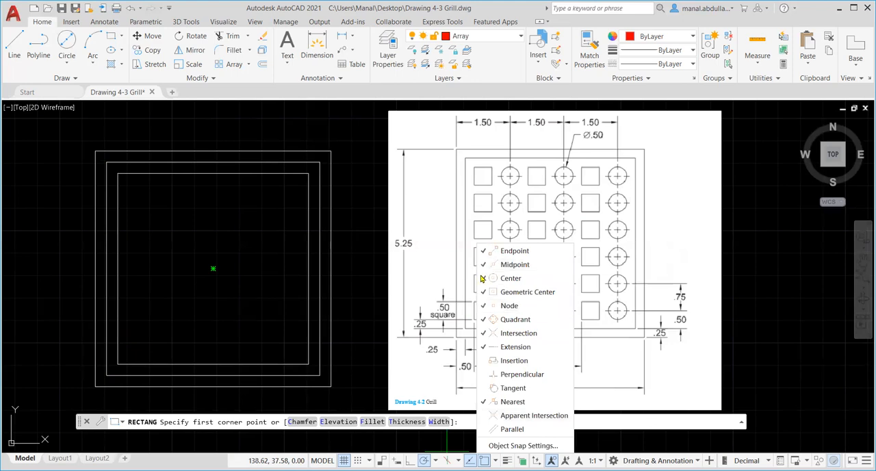
click(484, 346)
click(485, 332)
click(485, 319)
click(485, 305)
click(484, 291)
click(484, 278)
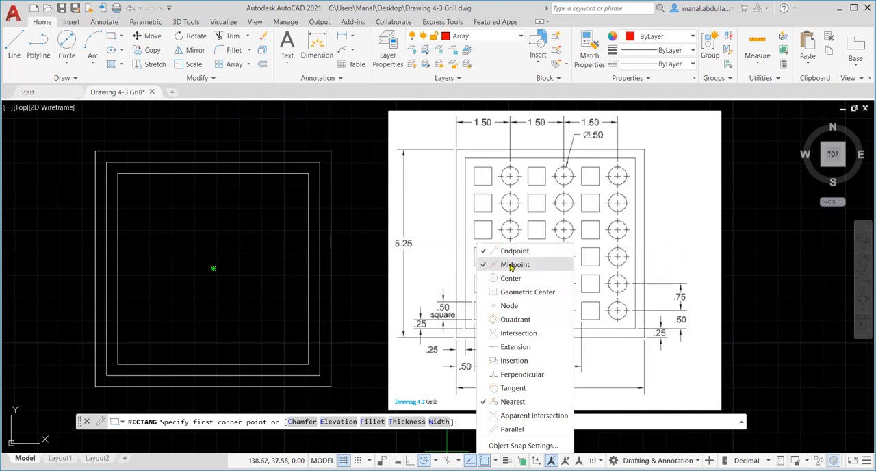
click(485, 401)
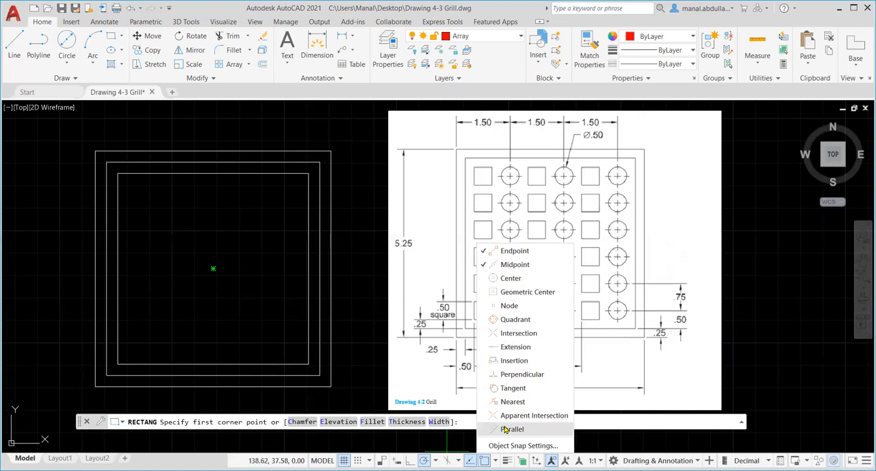
click(377, 397)
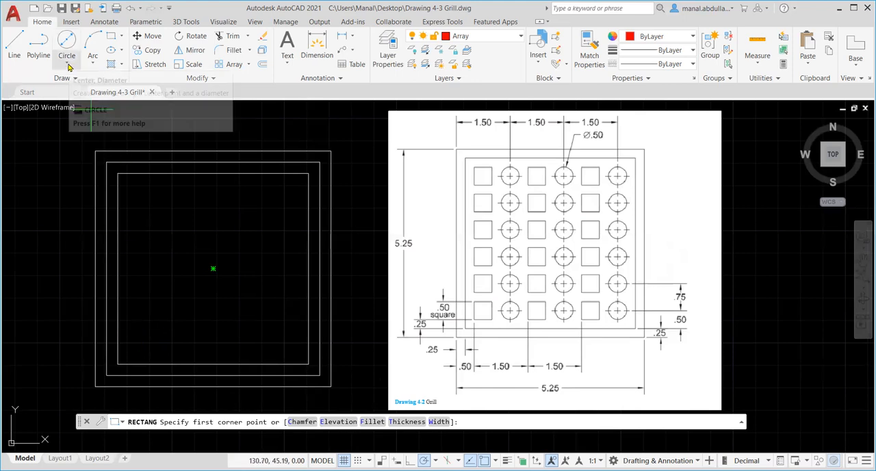
Draw a .5 by .5 square inside the innermost square, starting at its lower-left corner, using the rectangle's Dimensions option
click(110, 35)
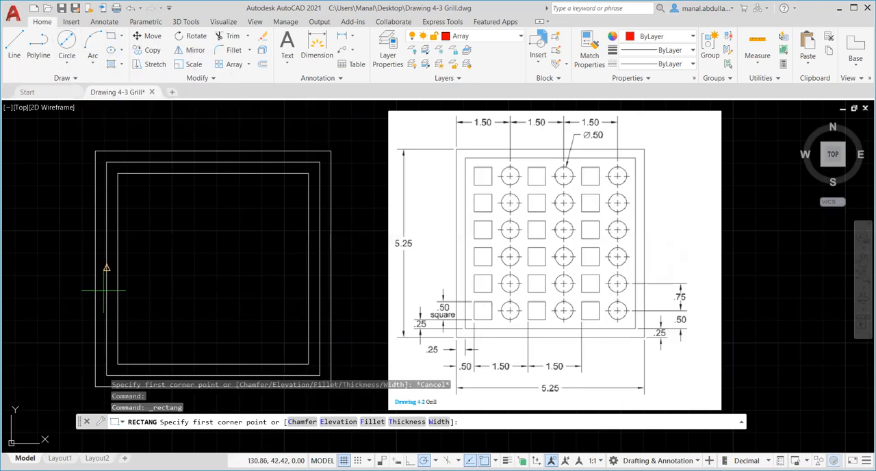
scroll(118, 363, up, 2)
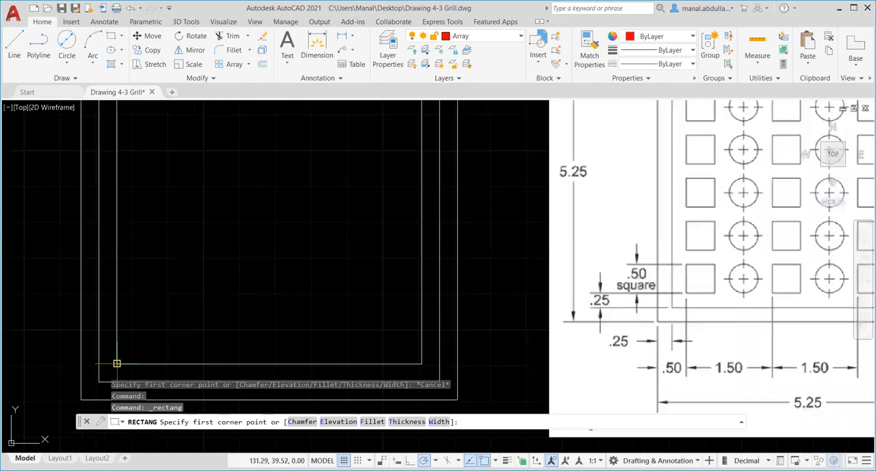
scroll(171, 356, up, 3)
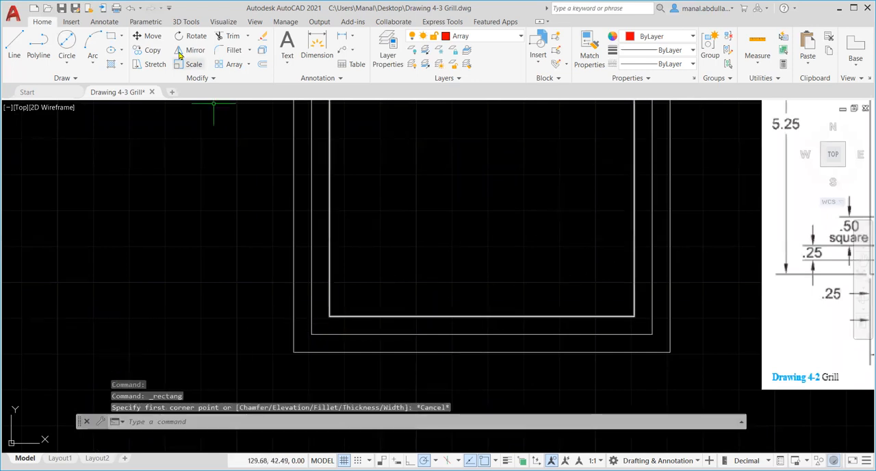
click(329, 315)
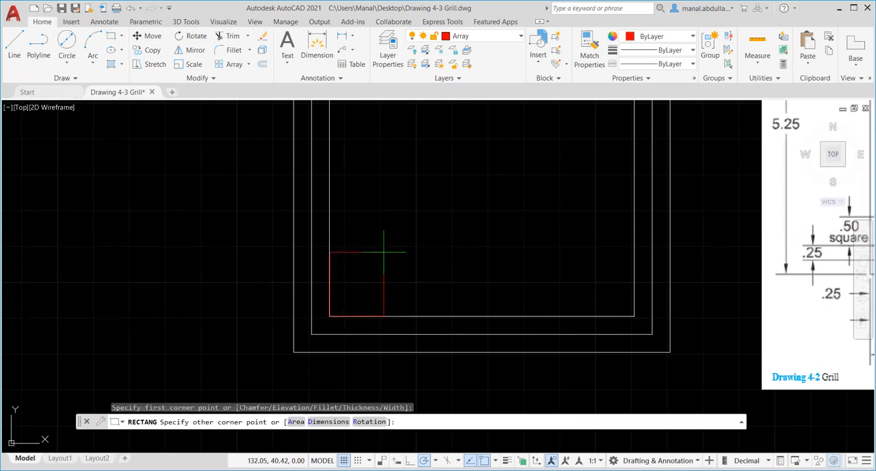
click(324, 422)
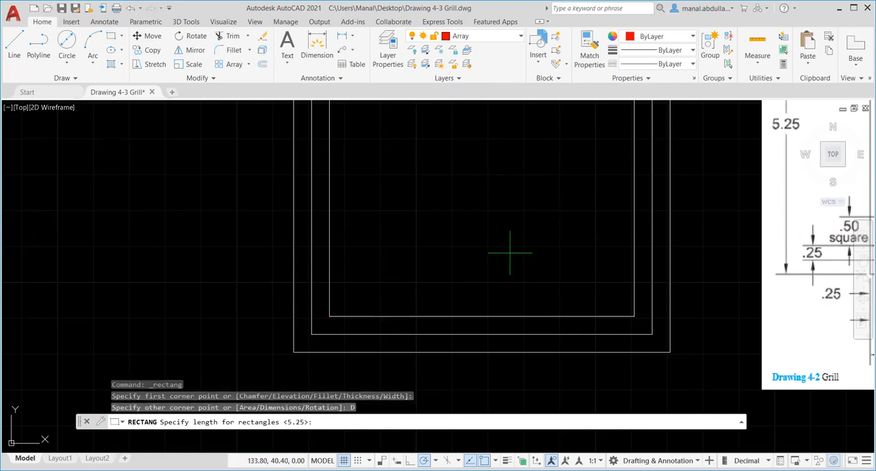
text(.5)
key(Return)
text(.5)
key(Return)
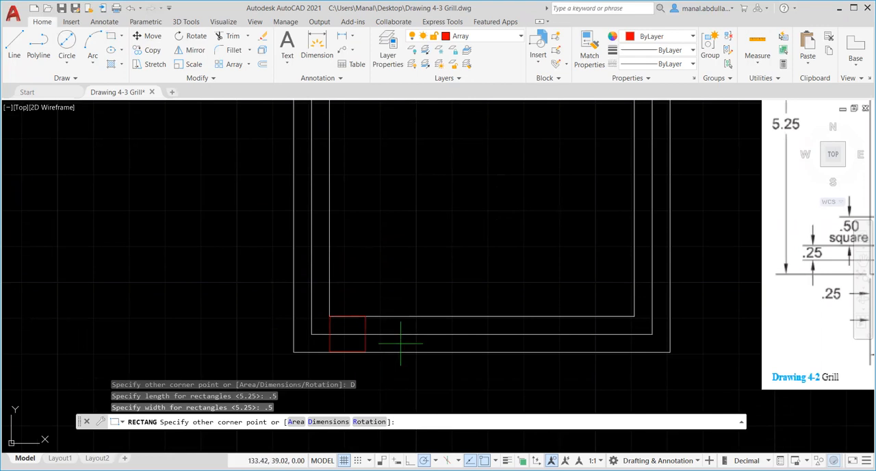
click(385, 278)
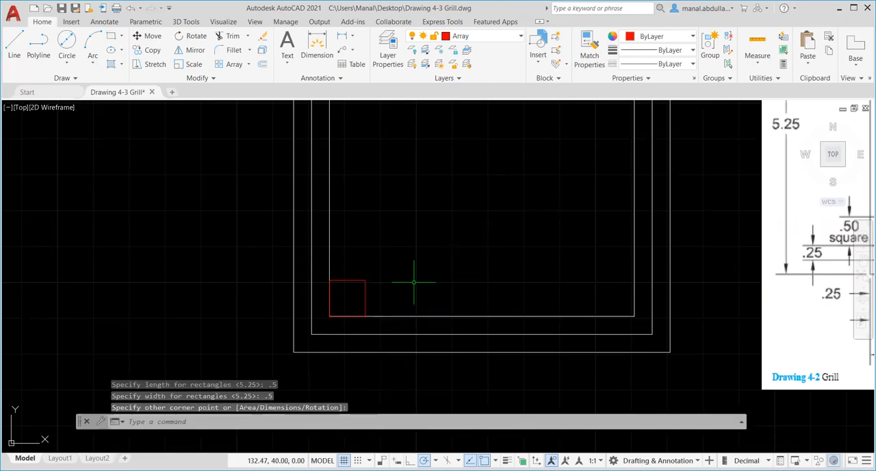
Draw a .5 diameter circle with Center, Diameter, centered .5 to the right of the midpoint of the small square's right edge
scroll(386, 280, down, 3)
mouse_move(411, 281)
middle_down()
mouse_move(418, 281)
mouse_move(332, 311)
mouse_move(252, 320)
middle_up()
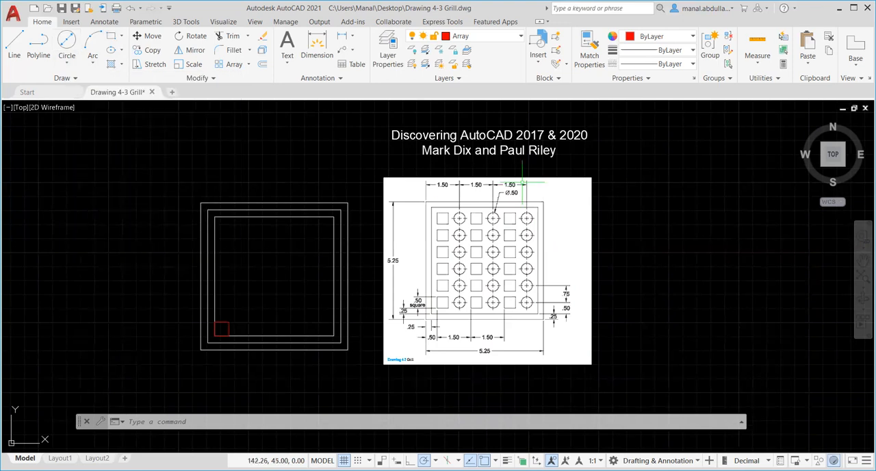
scroll(533, 203, up, 5)
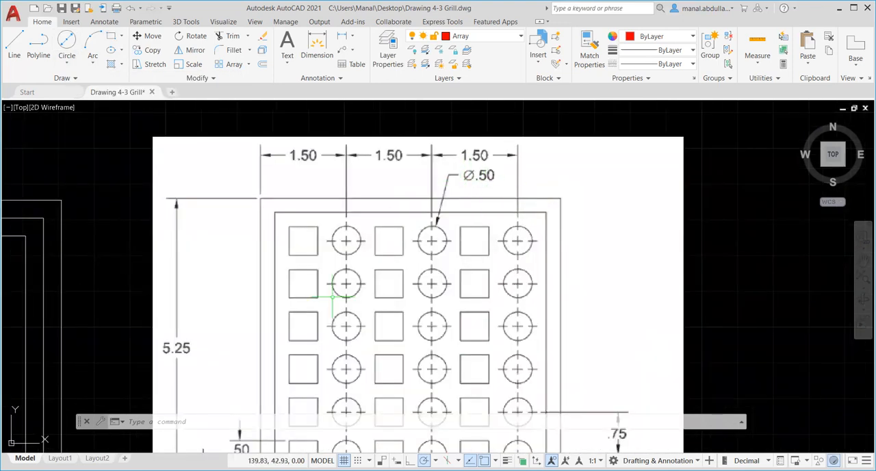
scroll(337, 309, down, 4)
middle_drag(222, 359, 324, 295)
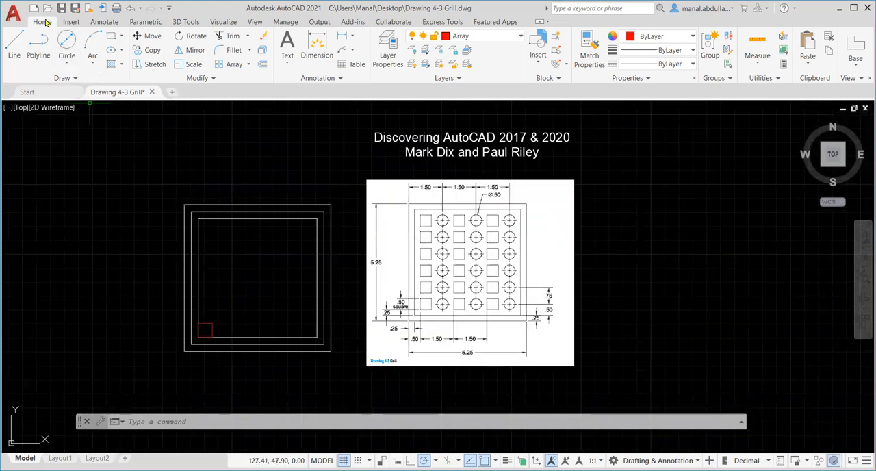
click(67, 63)
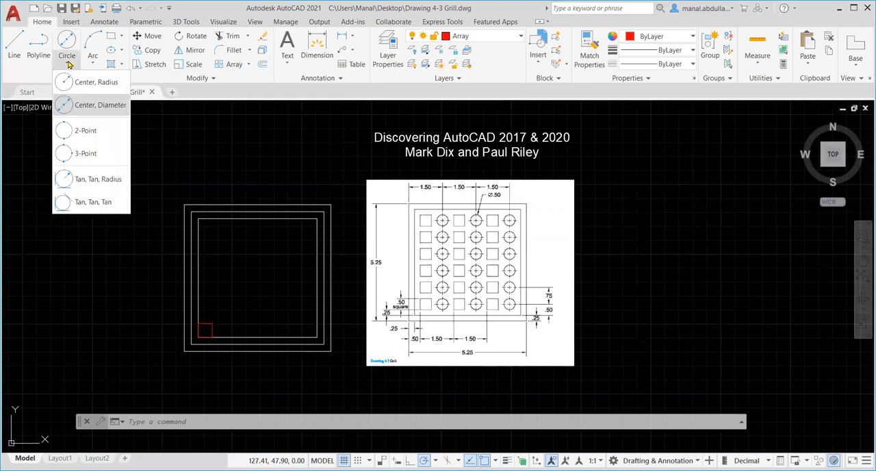
click(88, 113)
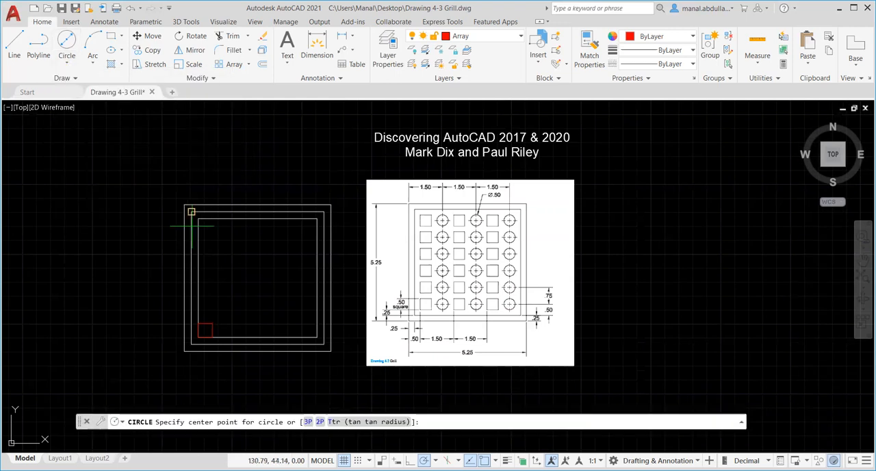
scroll(238, 326, up, 2)
scroll(237, 325, up, 2)
scroll(238, 326, down, 2)
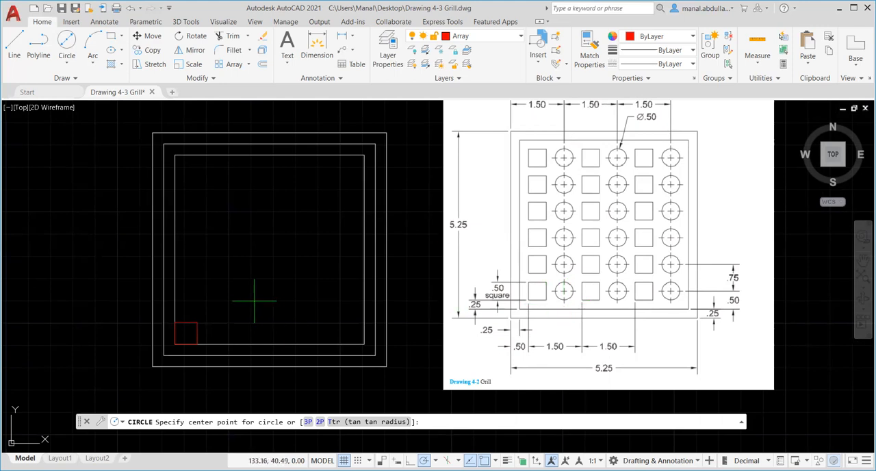
scroll(229, 336, up, 2)
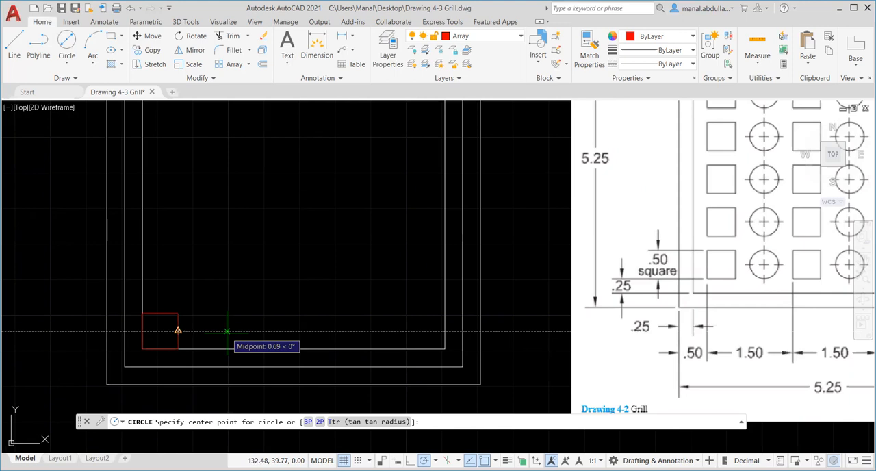
text(.5)
key(Return)
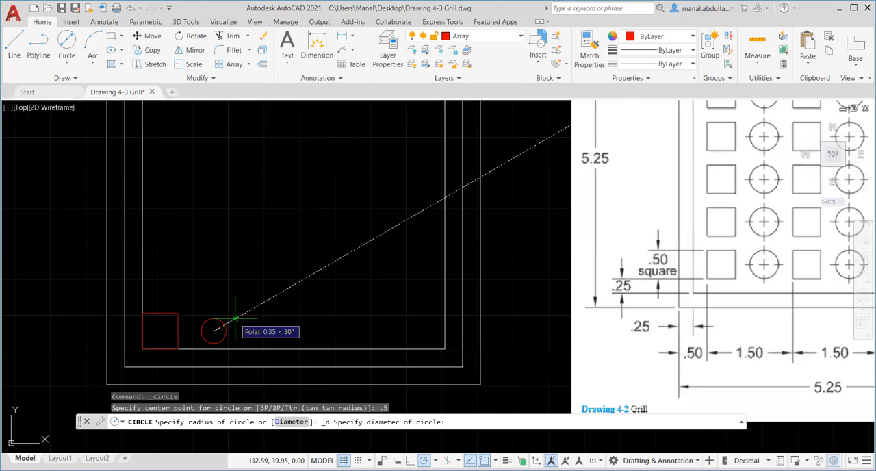
key(Return)
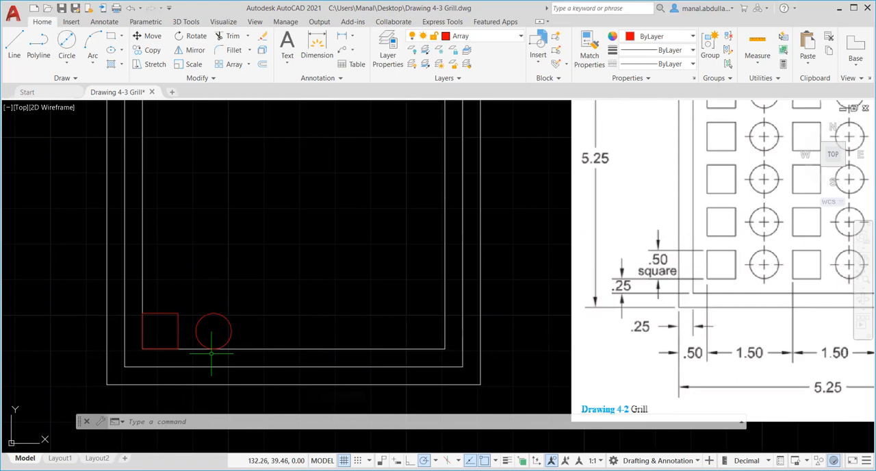
Delete the innermost offset square that served as a construction guide
scroll(274, 350, down, 2)
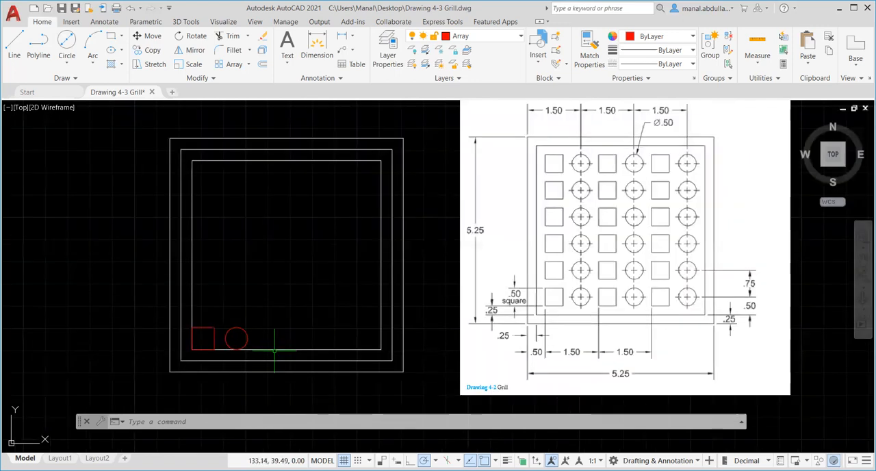
click(267, 348)
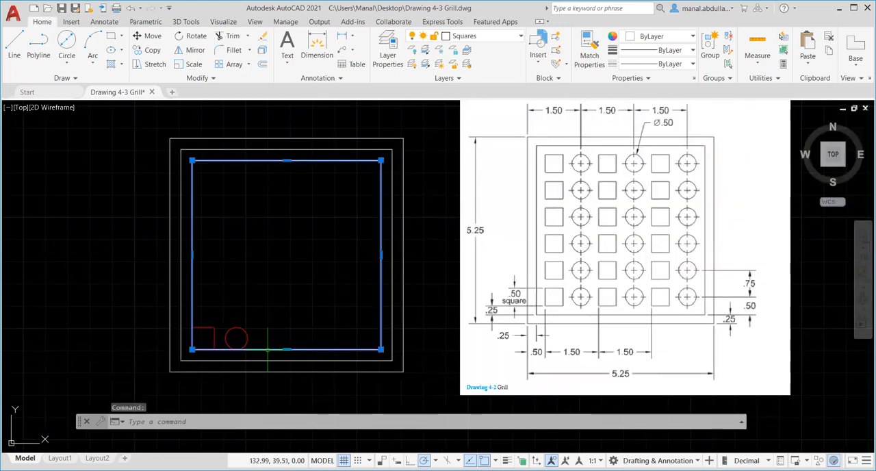
key(Delete)
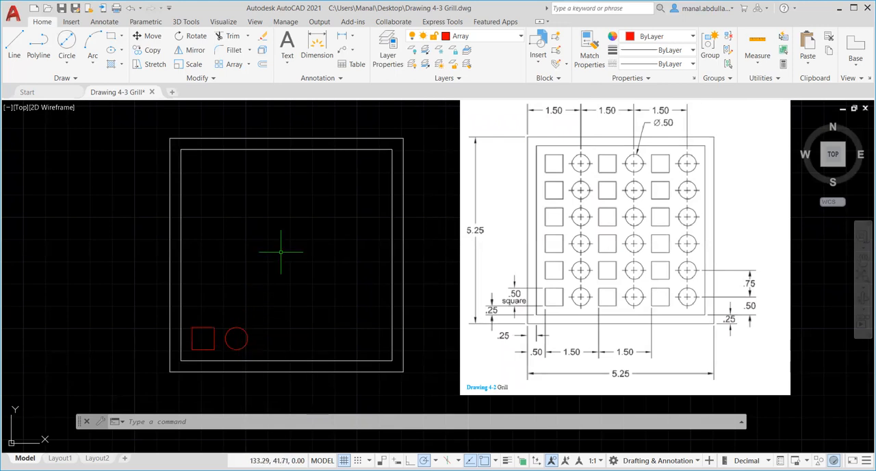
Set the DIMCEN center mark size variable to -.09
scroll(258, 309, up, 2)
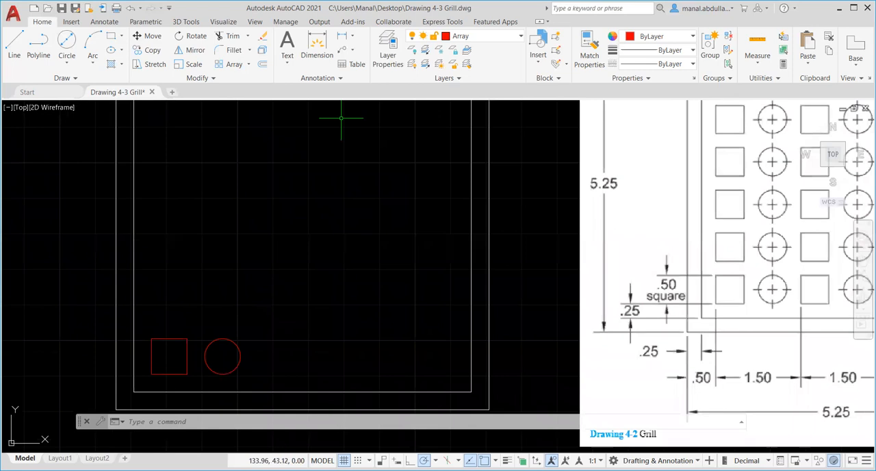
click(199, 423)
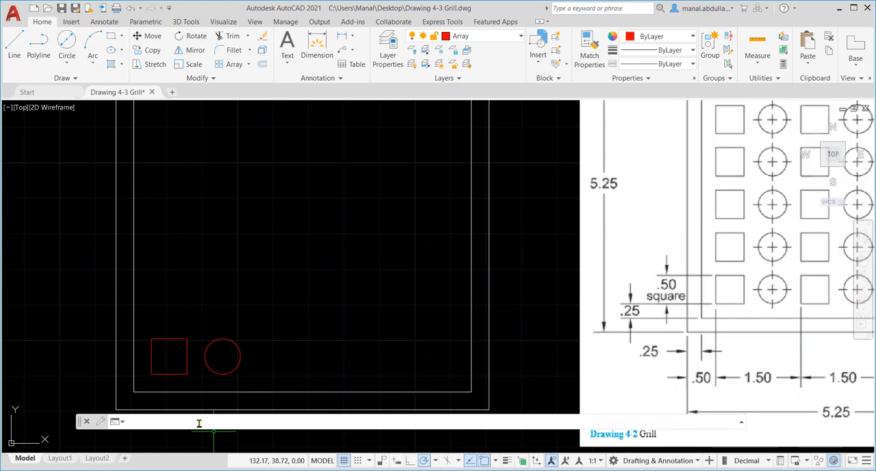
text(dimc)
key(Return)
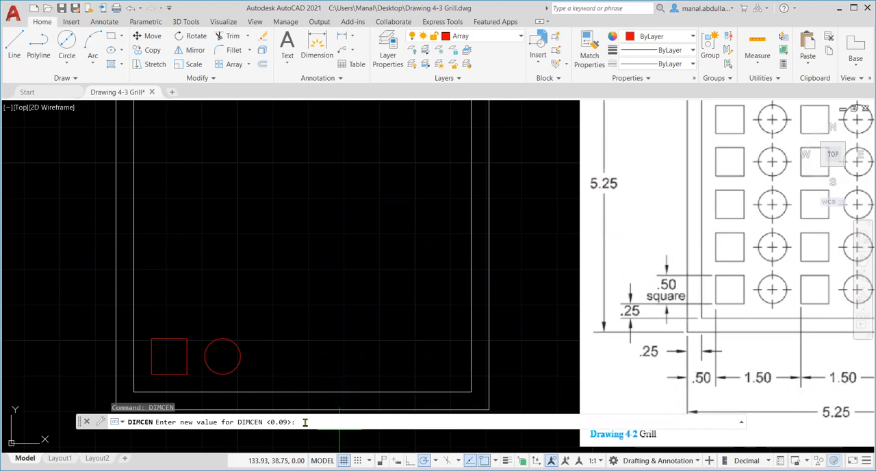
text(-0)
key(Return)
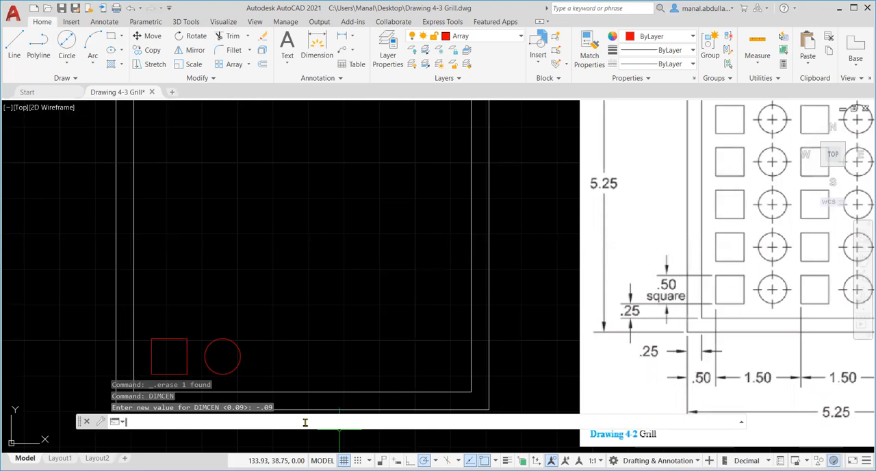
Add a center mark with DIMCENTER to the .5 diameter circle beside the small square
text(dimcenter)
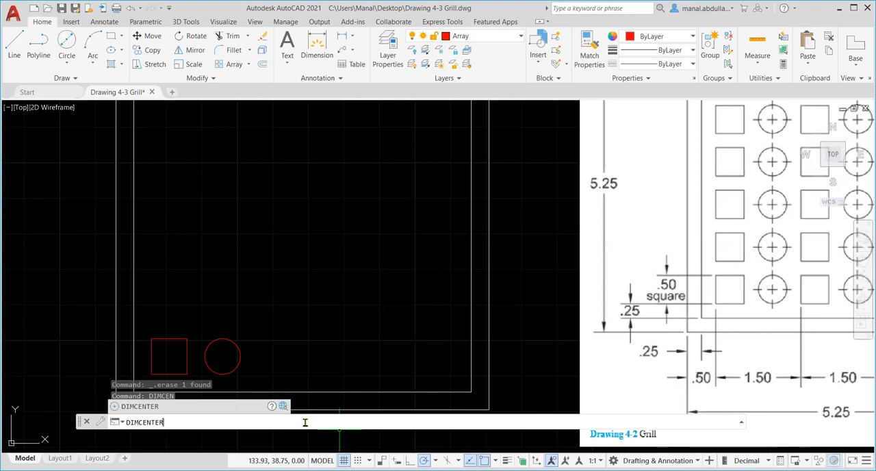
key(Return)
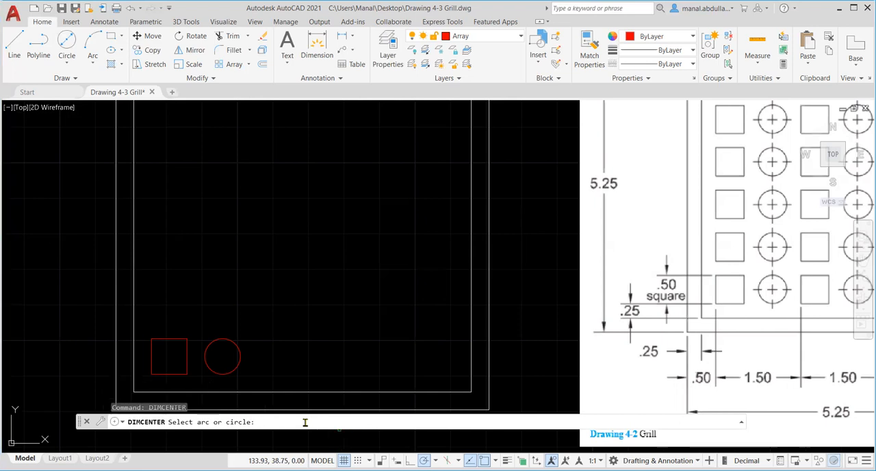
click(236, 345)
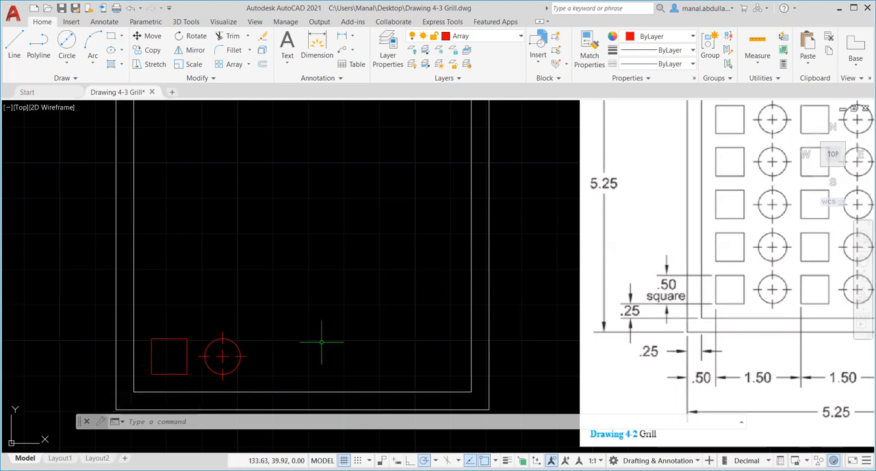
Create a Rectangular Array of the small square and the center-marked circle with 3 columns and 6 rows
scroll(319, 332, down, 2)
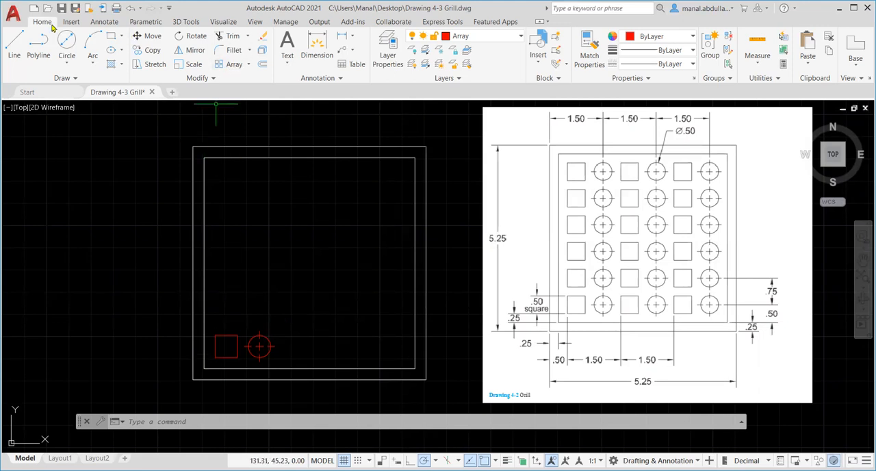
click(249, 65)
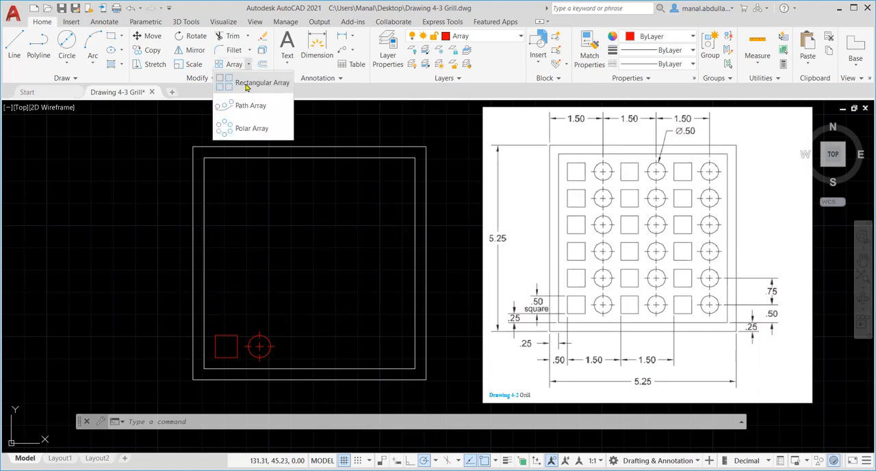
click(245, 84)
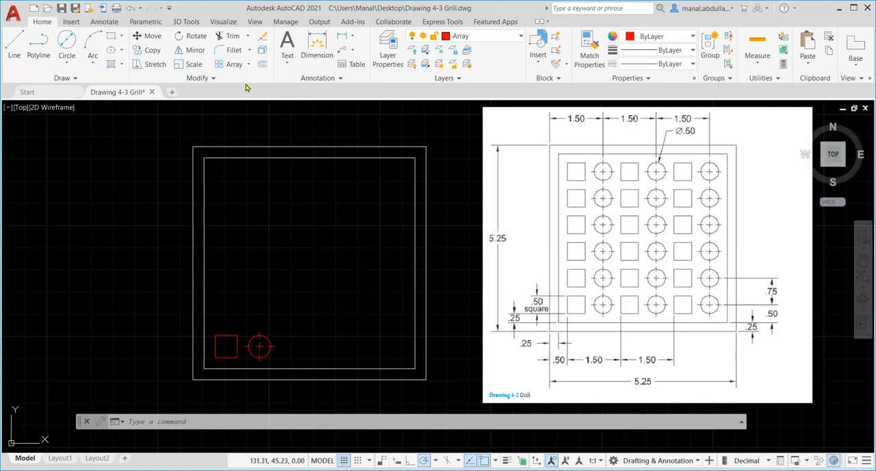
click(282, 319)
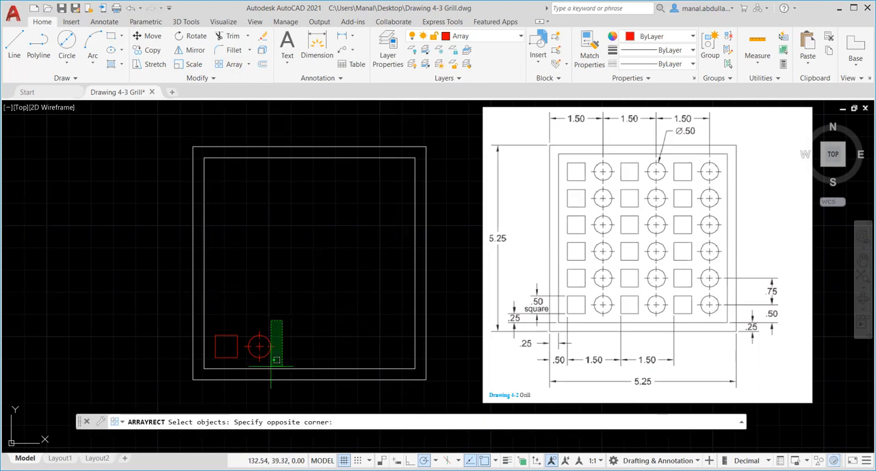
click(209, 364)
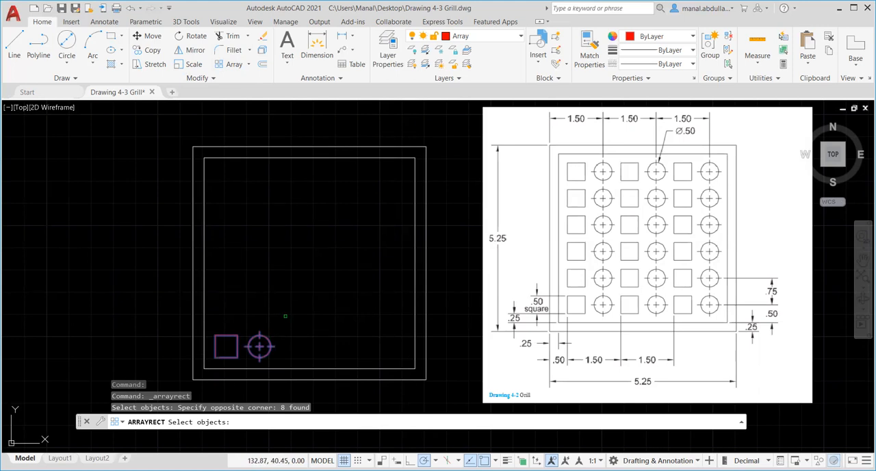
key(Return)
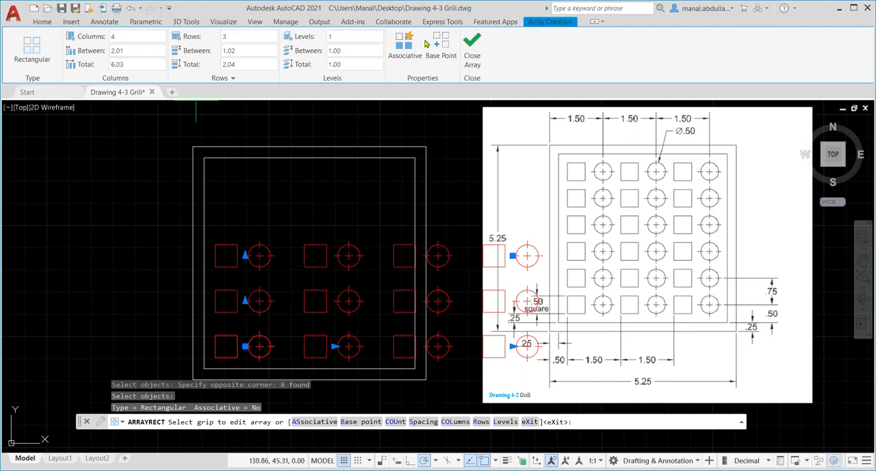
click(113, 36)
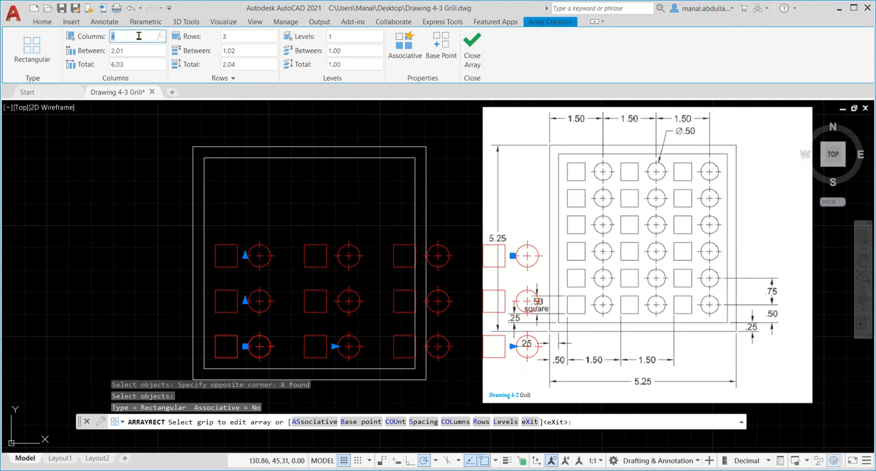
text(3)
key(Return)
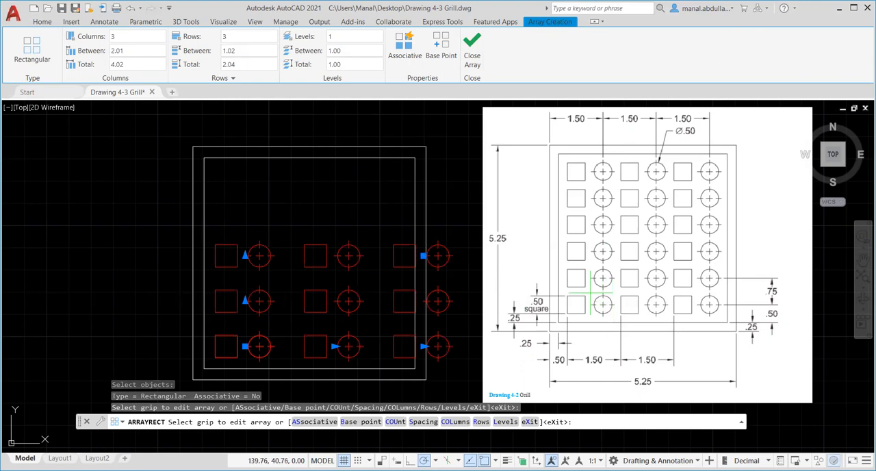
click(241, 37)
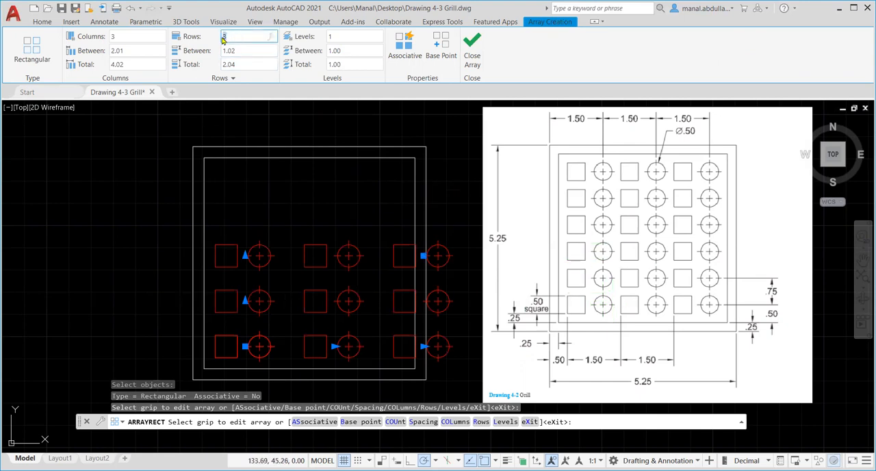
key(Return)
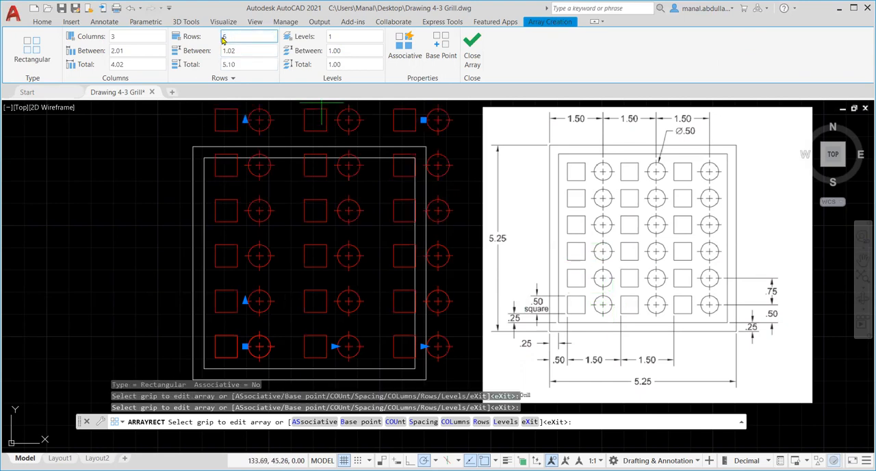
Set the array spacing to 1.5 between columns and .75 between rows
click(149, 50)
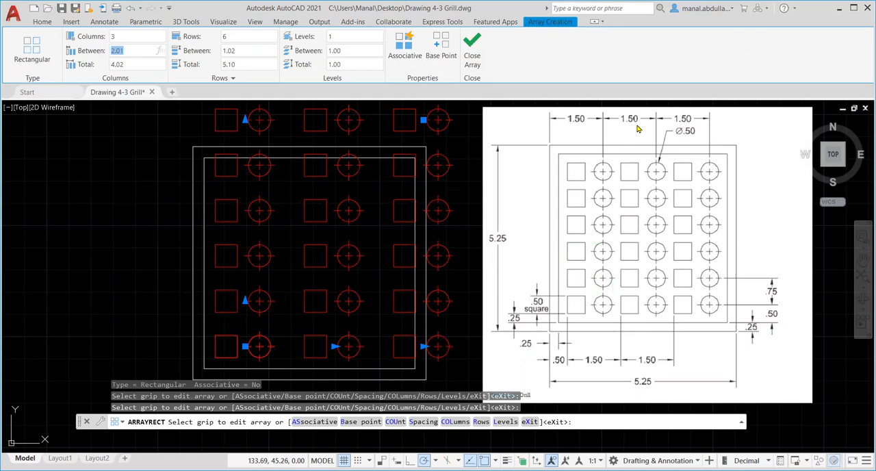
text(1.5)
key(Return)
click(257, 49)
key(BackSpace)
text(.75)
key(Return)
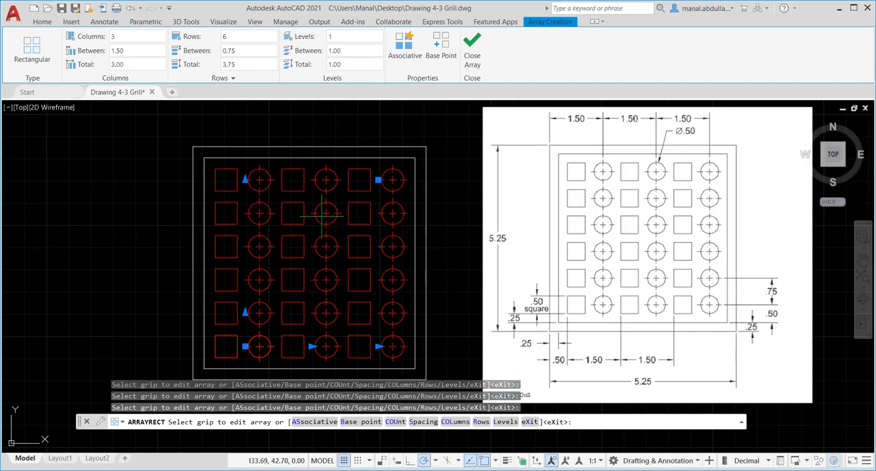
Make the rectangular array associative and finish creating it
click(400, 64)
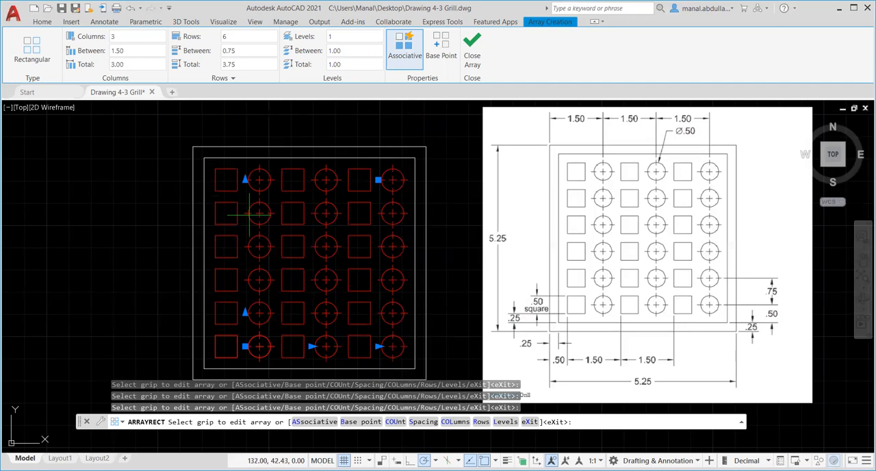
click(395, 60)
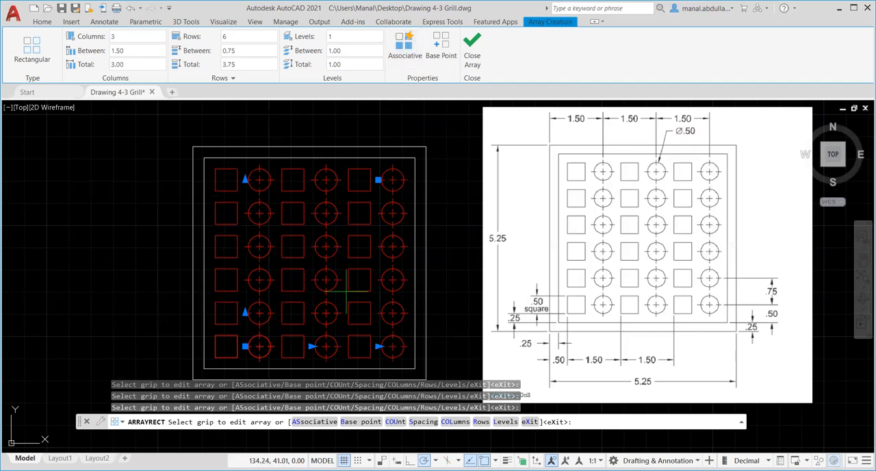
click(403, 45)
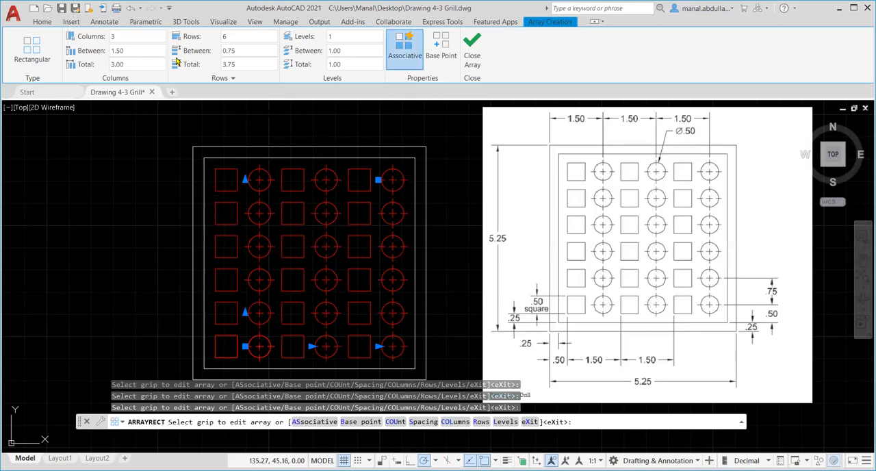
click(473, 48)
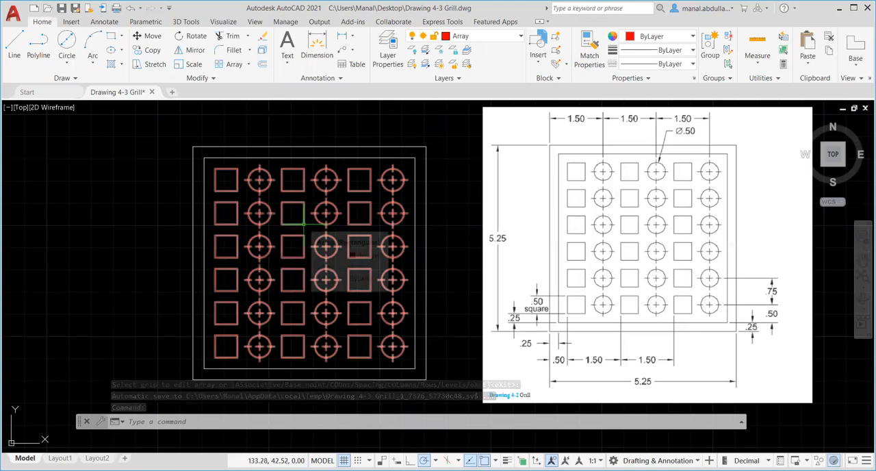
Select the finished array to check how its squares and circles are grouped, and clear the selection
click(303, 224)
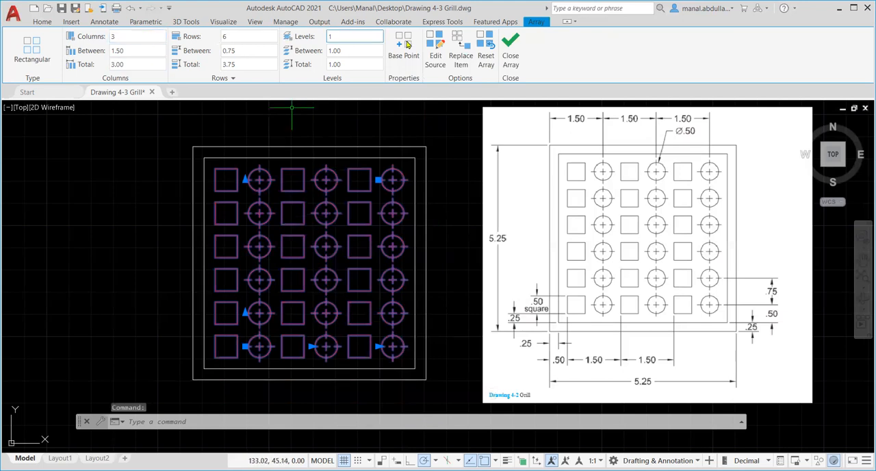
click(507, 44)
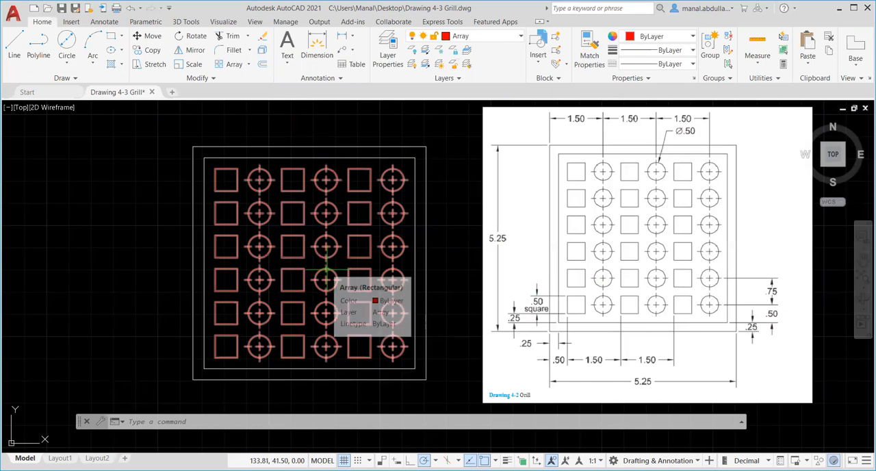
click(326, 270)
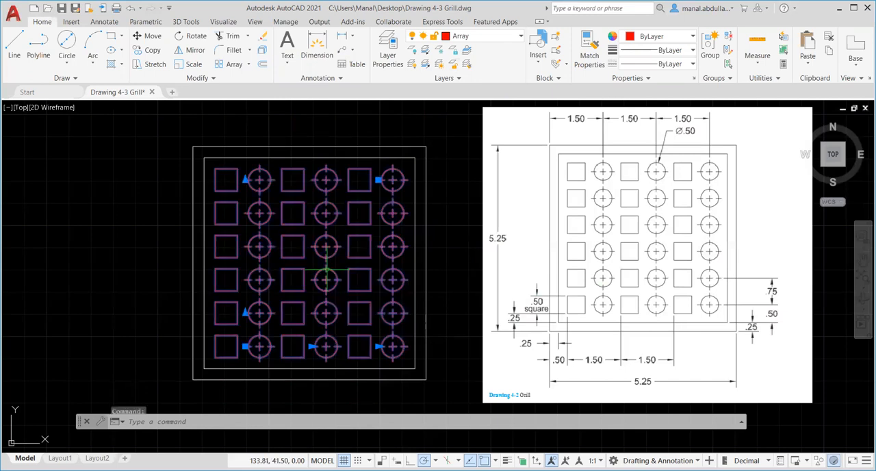
key(Escape)
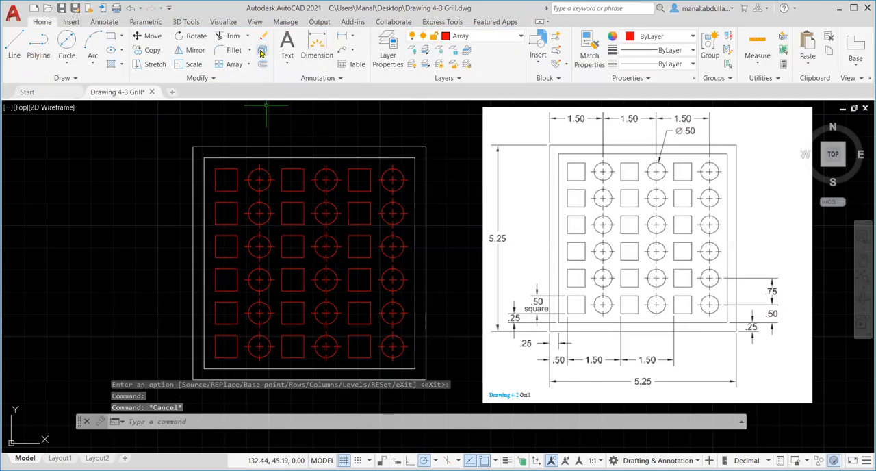
Explode the rectangular array into its individual squares, circles and center marks
click(261, 52)
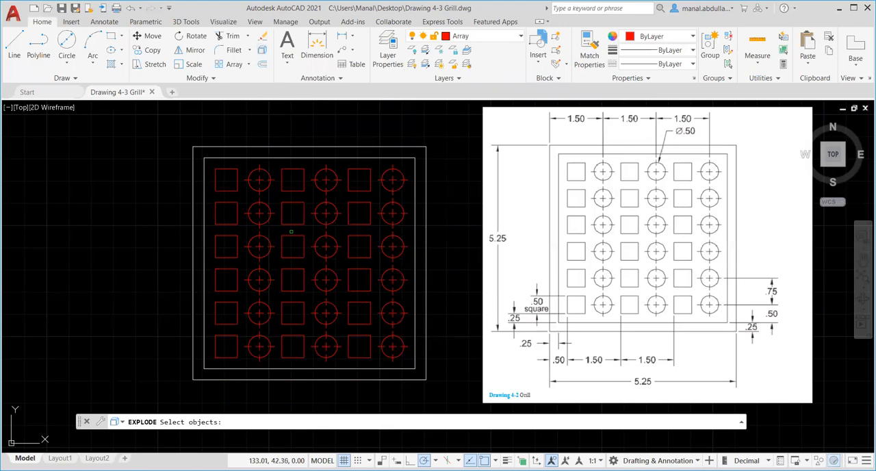
click(293, 236)
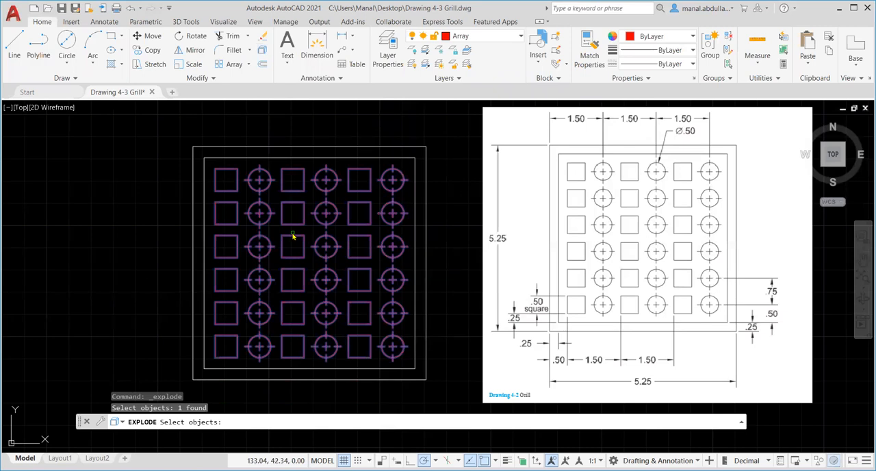
key(Return)
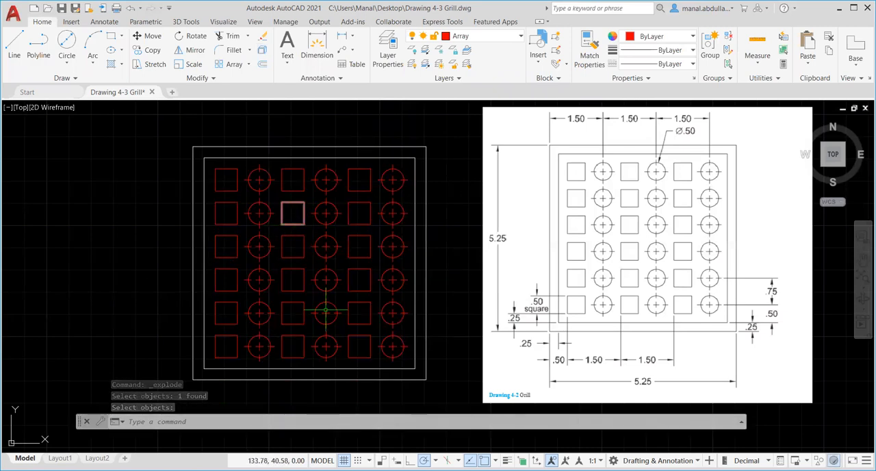
key(Escape)
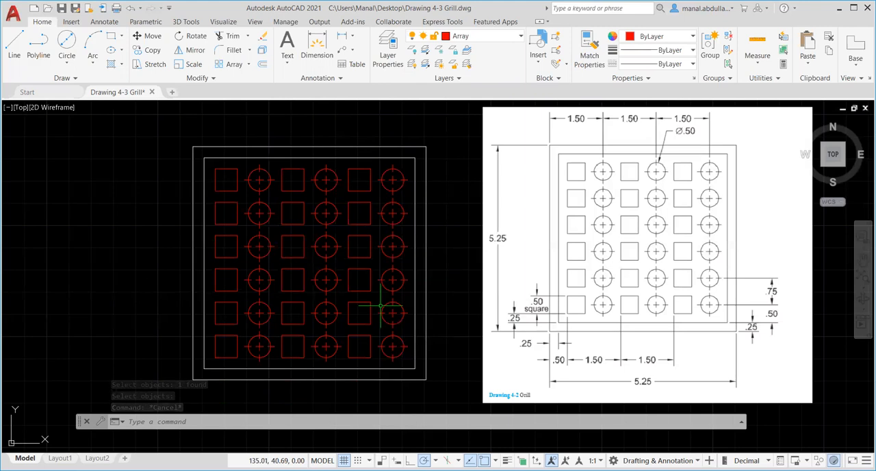
scroll(567, 305, down, 2)
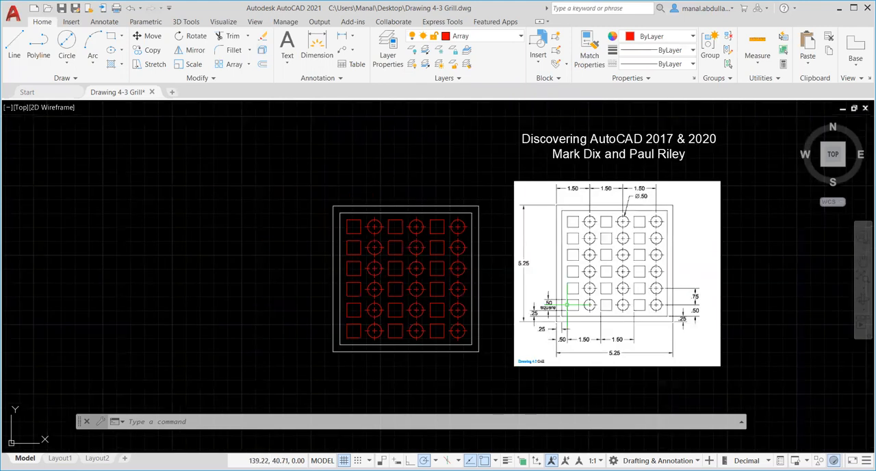
middle_drag(570, 301, 411, 313)
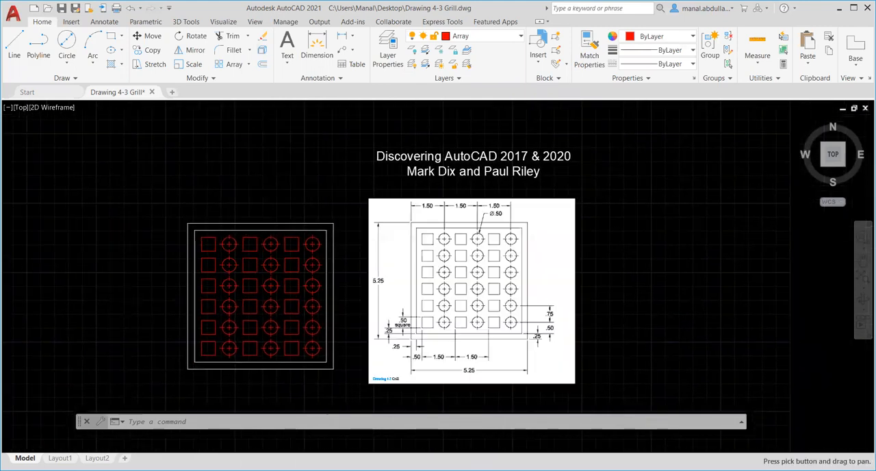